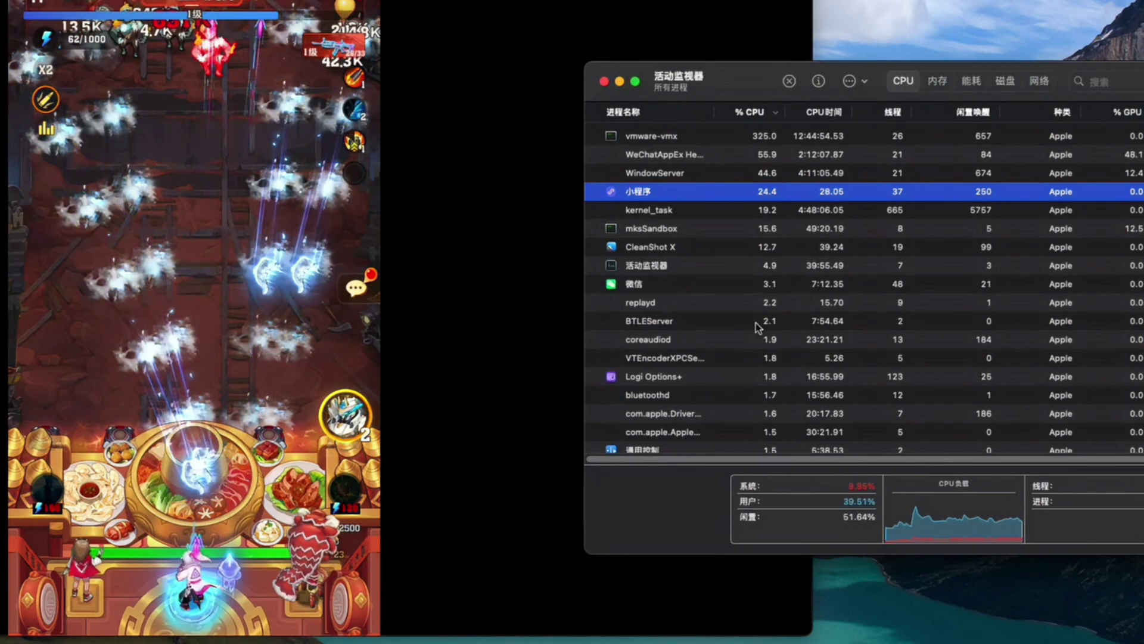
Step: Select the 微信 process in Activity Monitor and choose the 散射小冰弹 skill in the mini-program game
{"action": "left_click", "coordinate": [697, 285]}
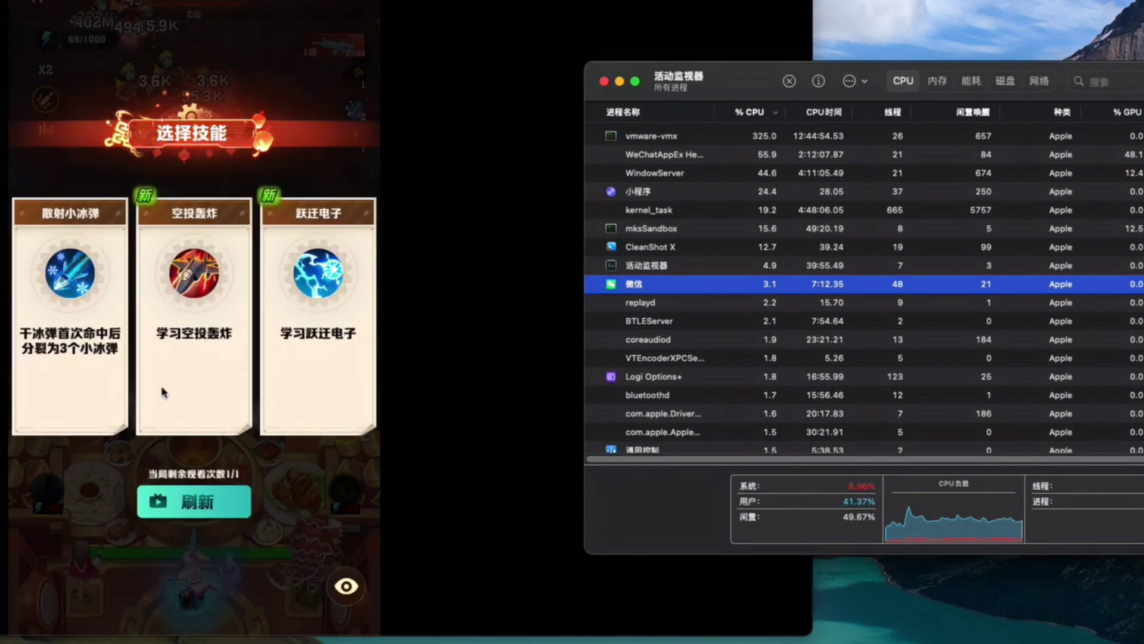
{"action": "left_click", "coordinate": [94, 388]}
{"action": "left_click", "coordinate": [81, 388]}
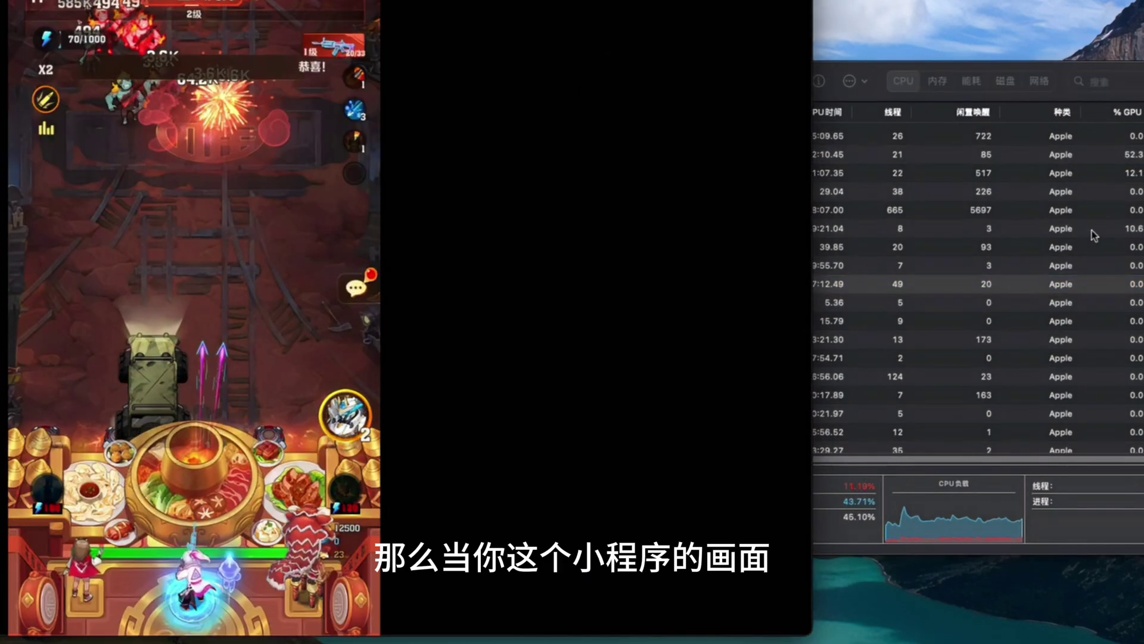
{"action": "left_click", "coordinate": [953, 98]}
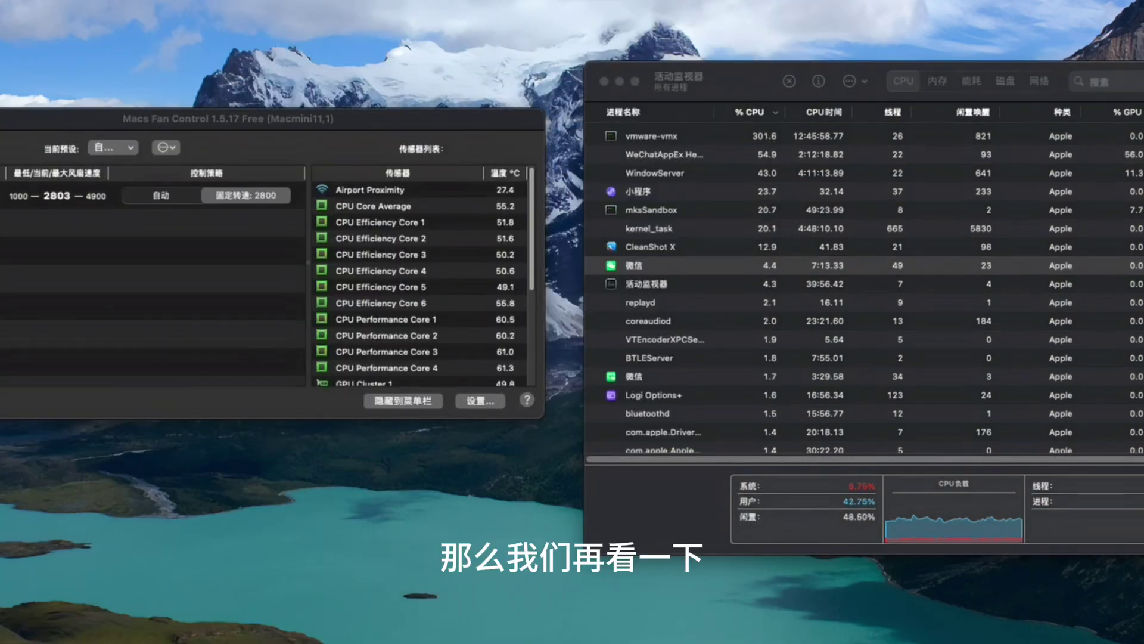
Step: Resume the Furiosa 4K movie from IINA's welcome window and skip ahead in it twice
{"action": "double_click", "coordinate": [13, 125]}
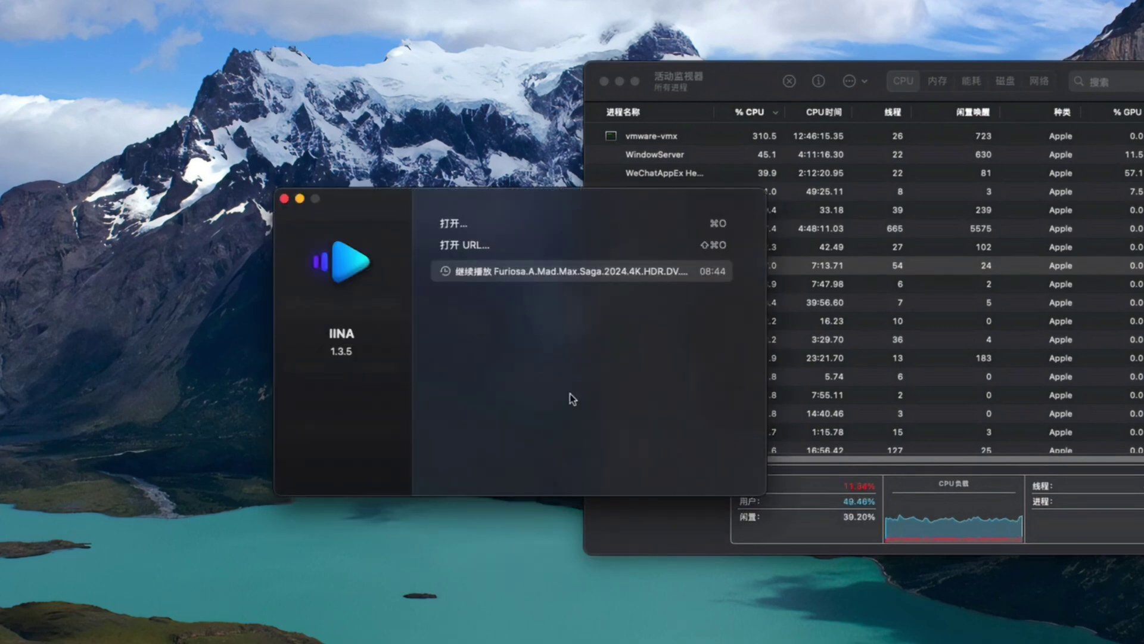
{"action": "left_click", "coordinate": [571, 281]}
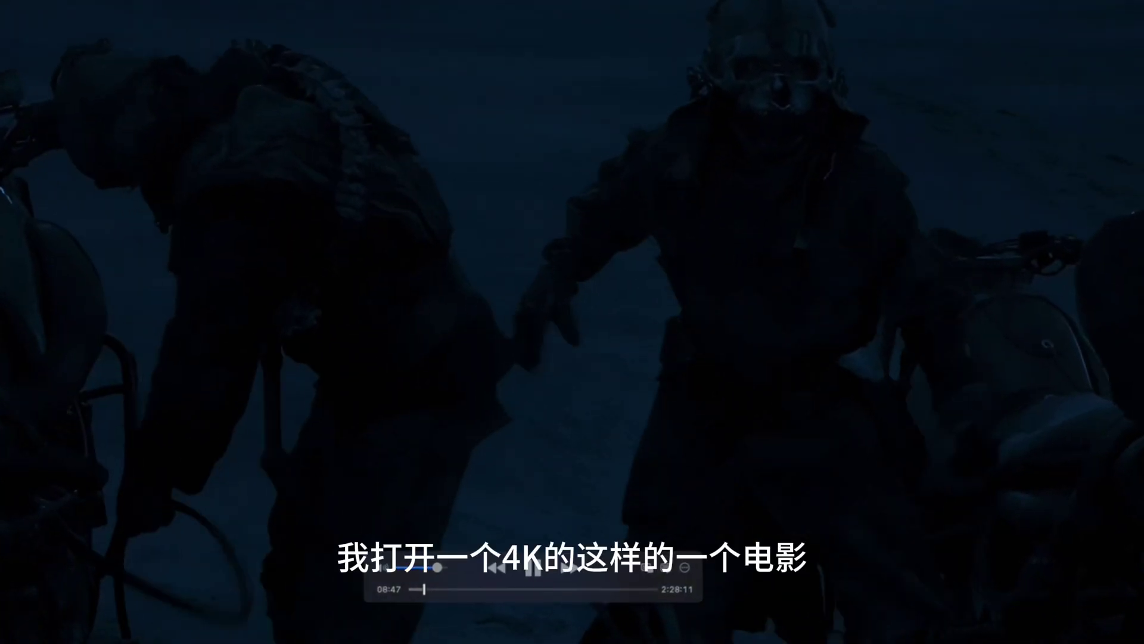
{"action": "left_click", "coordinate": [446, 589]}
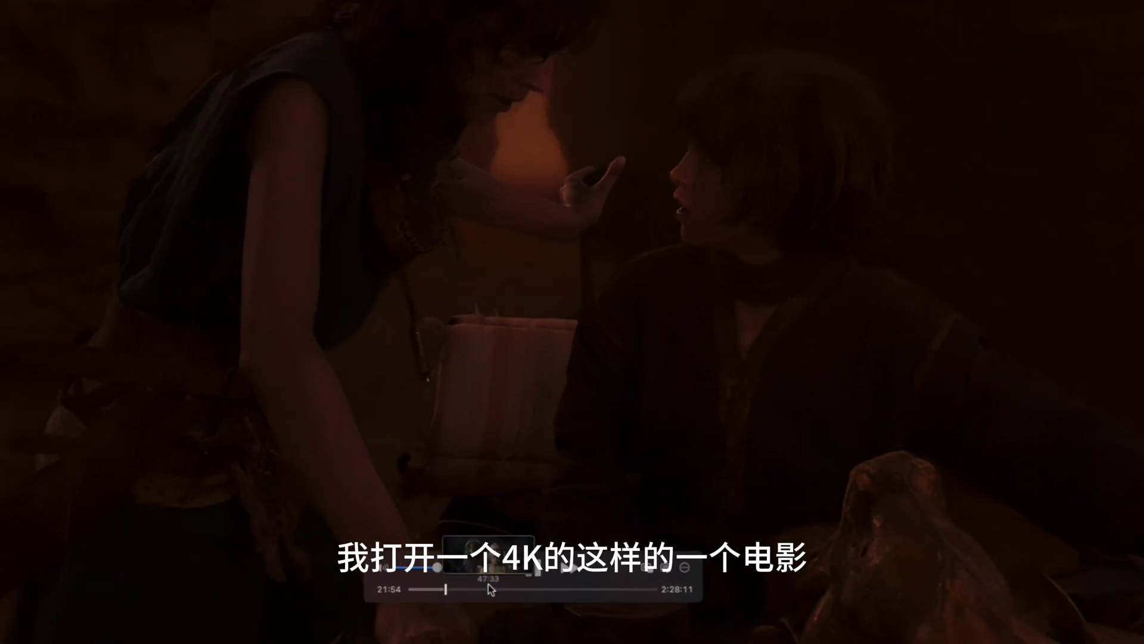
{"action": "left_click", "coordinate": [470, 590]}
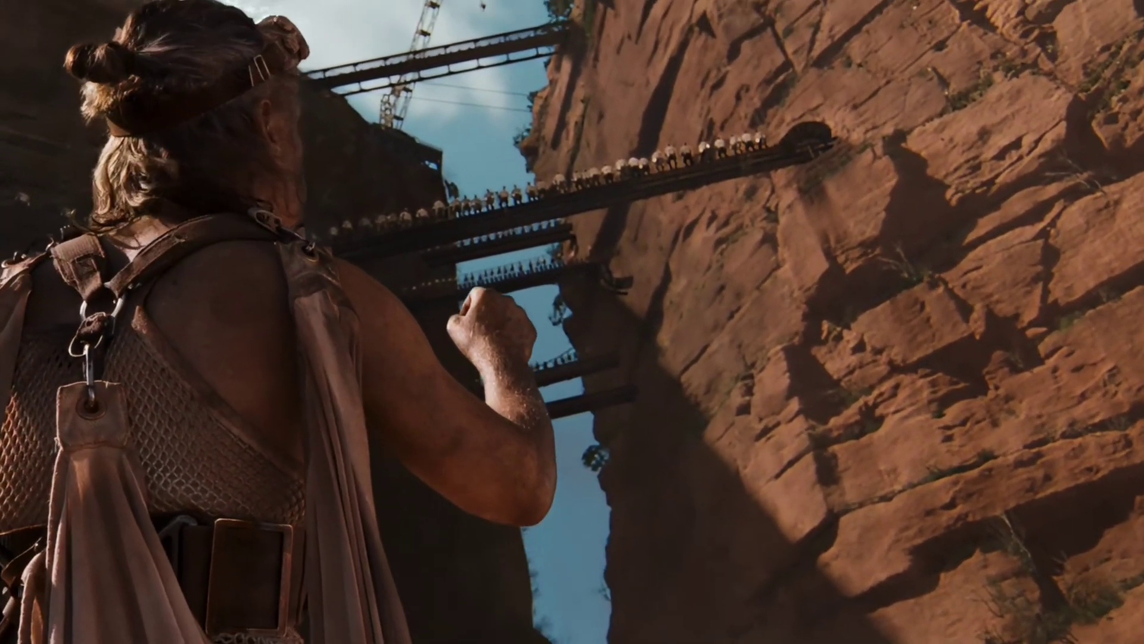
Step: Switch to Activity Monitor over the playing movie, move its window so all columns show, and select the IINA process
{"action": "key", "text": "super+Tab"}
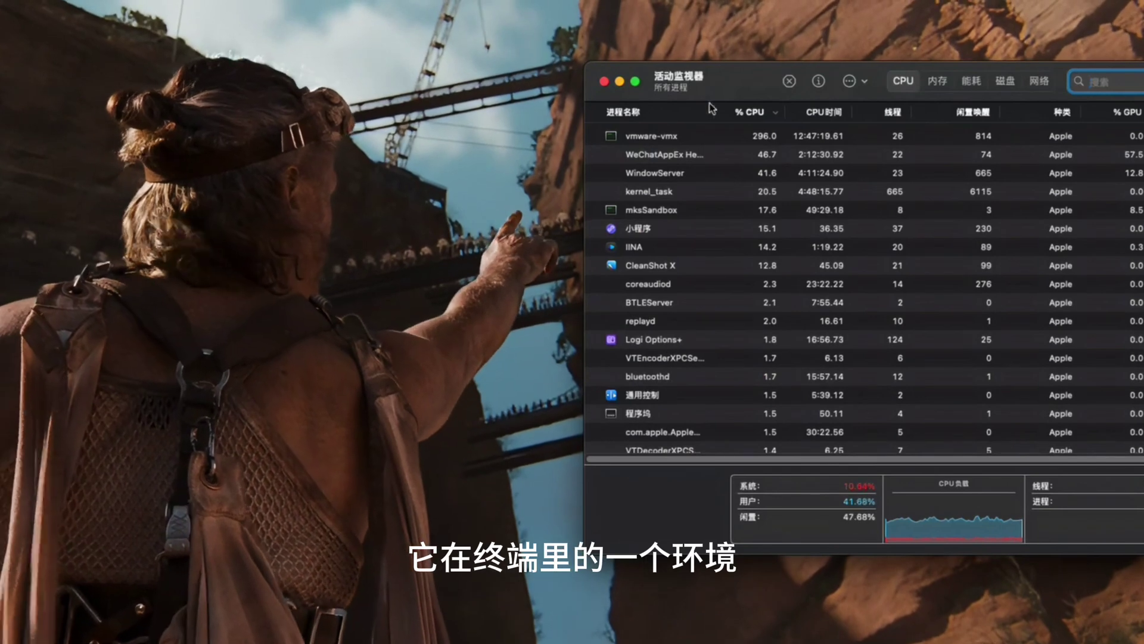
{"action": "left_click_drag", "start_coordinate": [742, 78], "coordinate": [409, 177]}
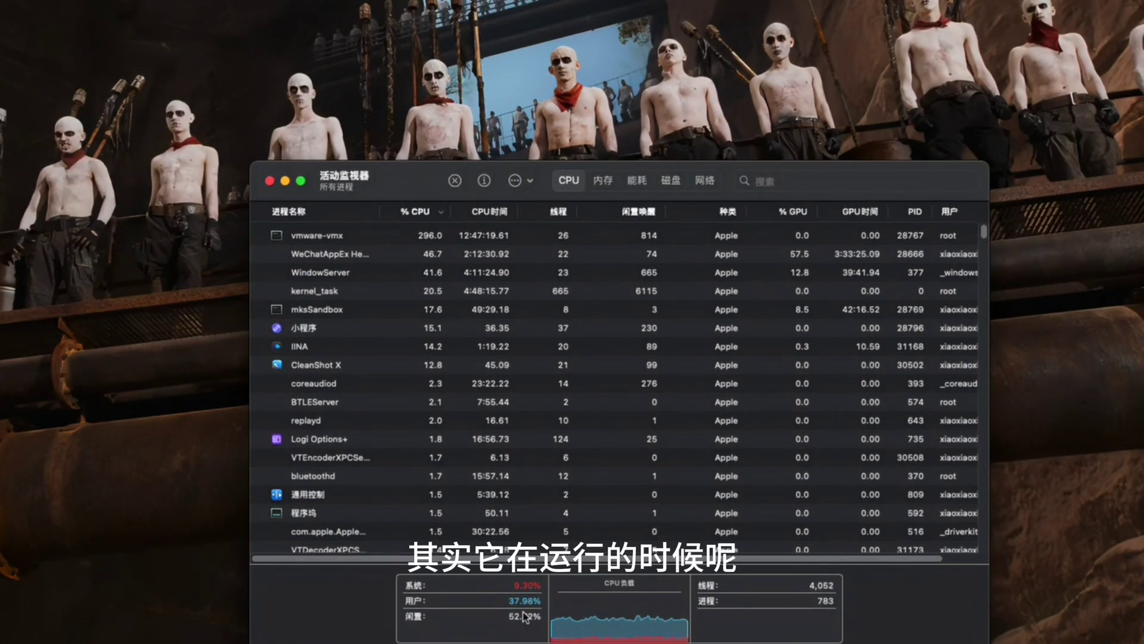
{"action": "left_click", "coordinate": [446, 347]}
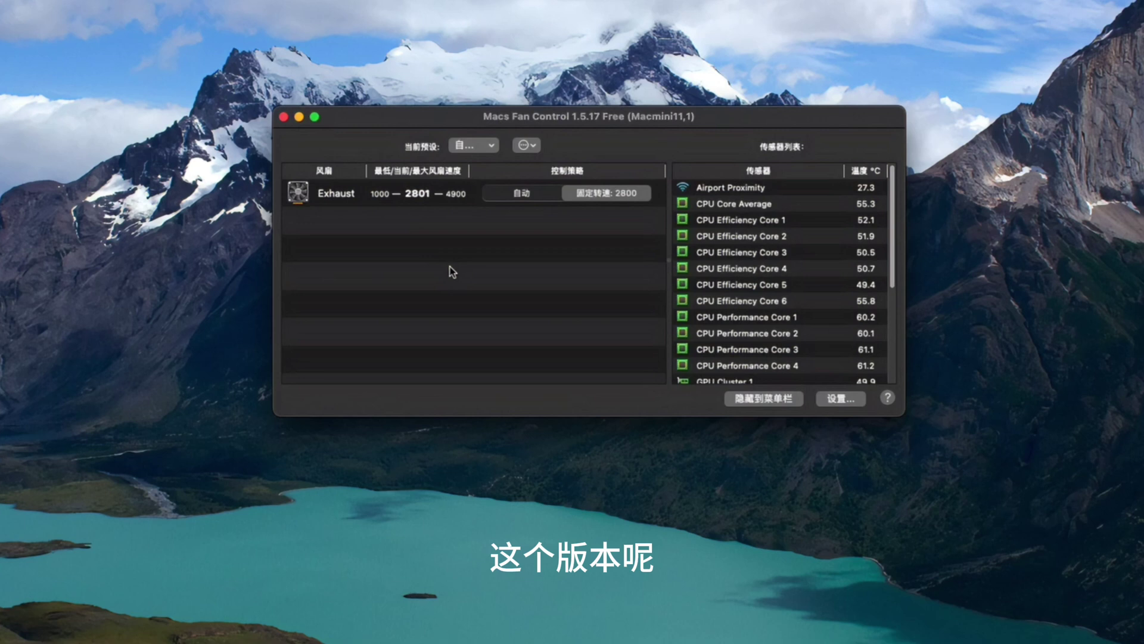
Step: Switch the Exhaust fan to automatic control in Macs Fan Control and review the CPU and GPU sensor temperatures
{"action": "left_click", "coordinate": [522, 193]}
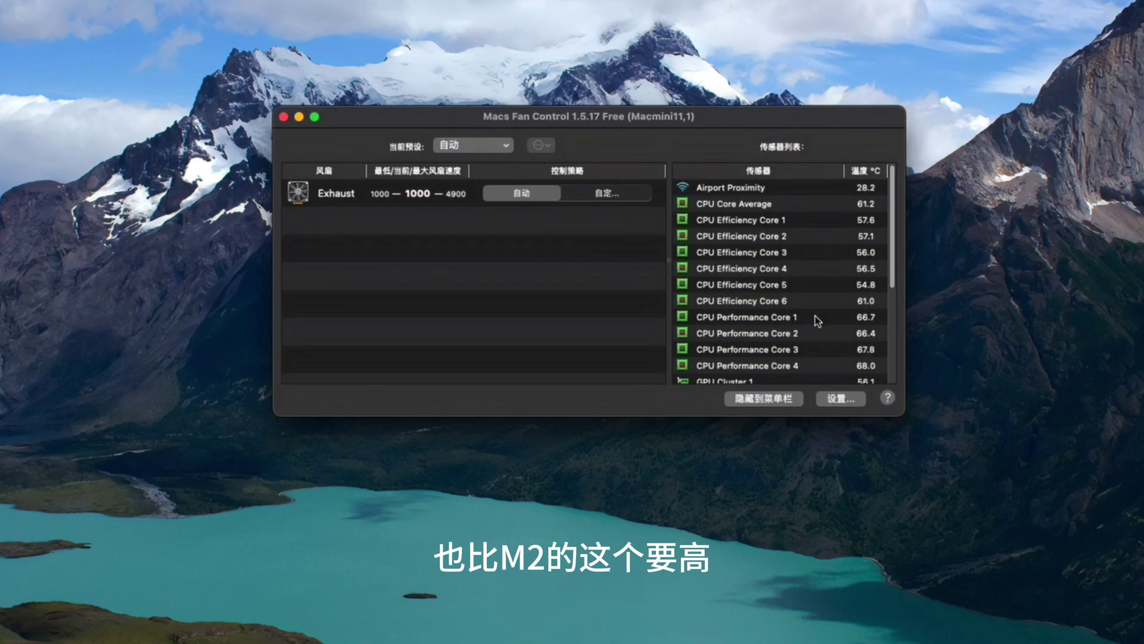
{"action": "scroll", "coordinate": [818, 322], "scroll_direction": "down", "scroll_amount": 1}
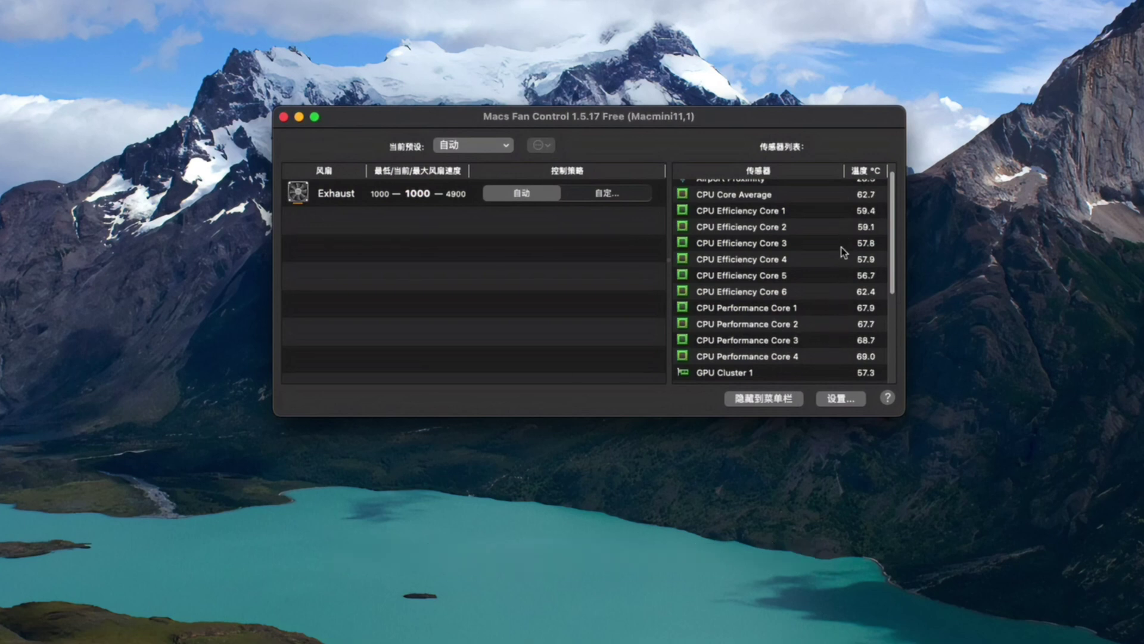
{"action": "scroll", "coordinate": [839, 309], "scroll_direction": "down", "scroll_amount": 3}
{"action": "scroll", "coordinate": [839, 309], "scroll_direction": "up", "scroll_amount": 4}
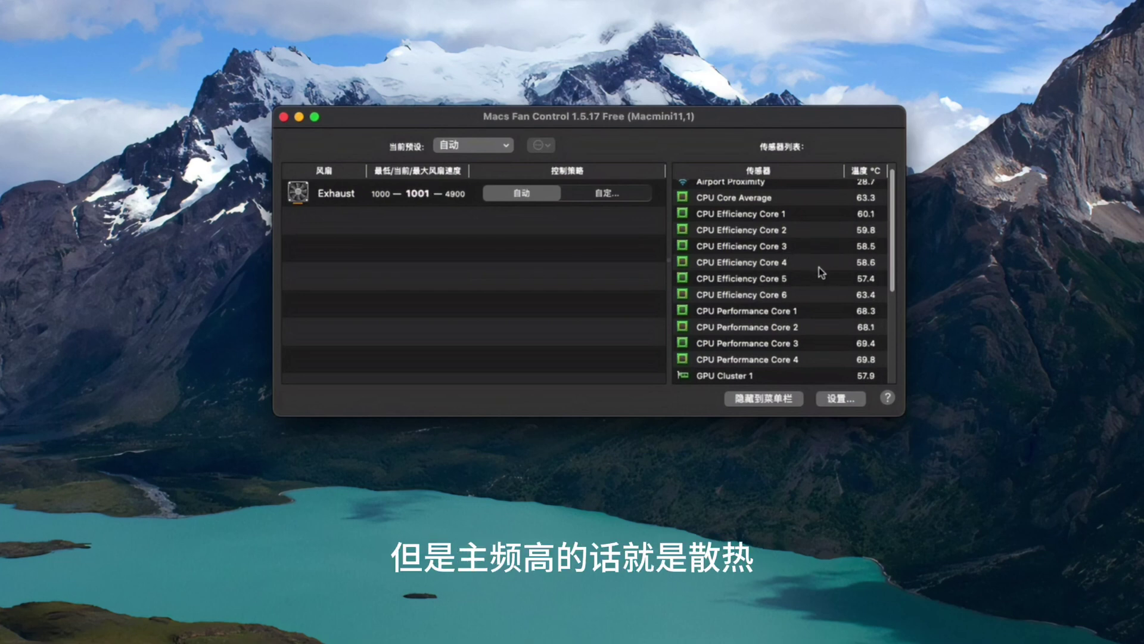
{"action": "scroll", "coordinate": [819, 267], "scroll_direction": "down", "scroll_amount": 3}
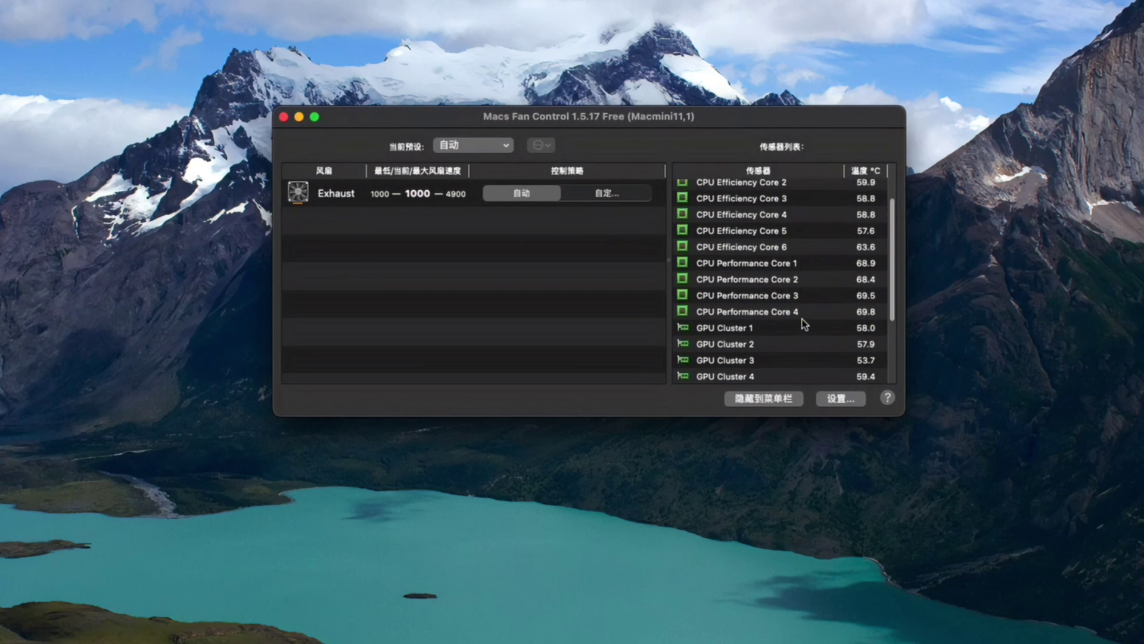
{"action": "scroll", "coordinate": [801, 319], "scroll_direction": "down", "scroll_amount": 5}
{"action": "scroll", "coordinate": [800, 322], "scroll_direction": "up", "scroll_amount": 3}
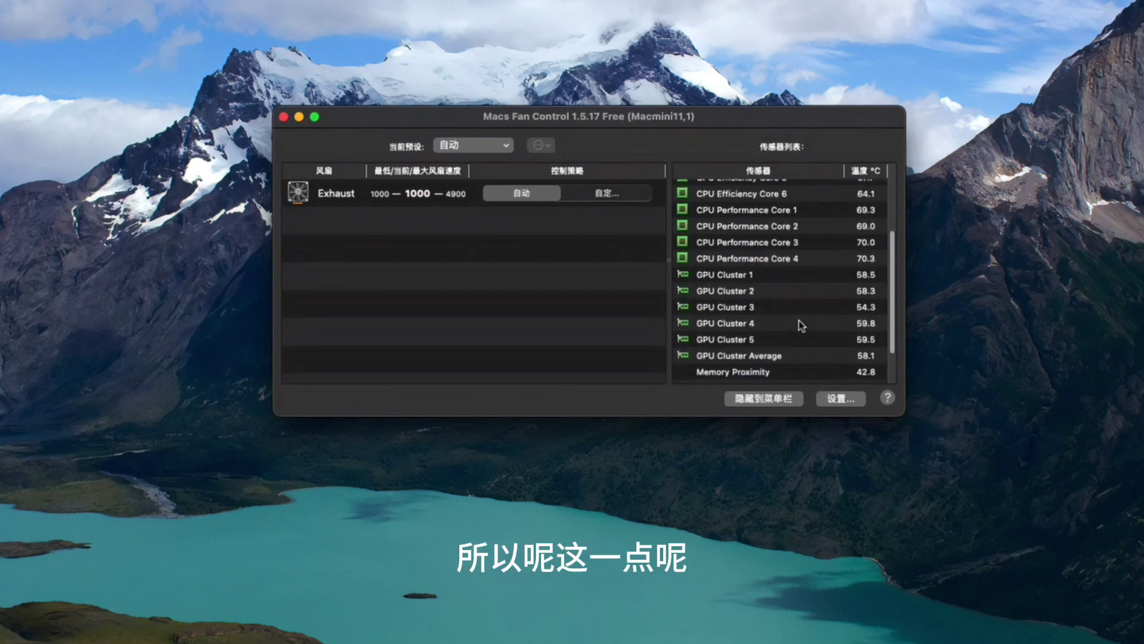
{"action": "scroll", "coordinate": [801, 325], "scroll_direction": "up", "scroll_amount": 5}
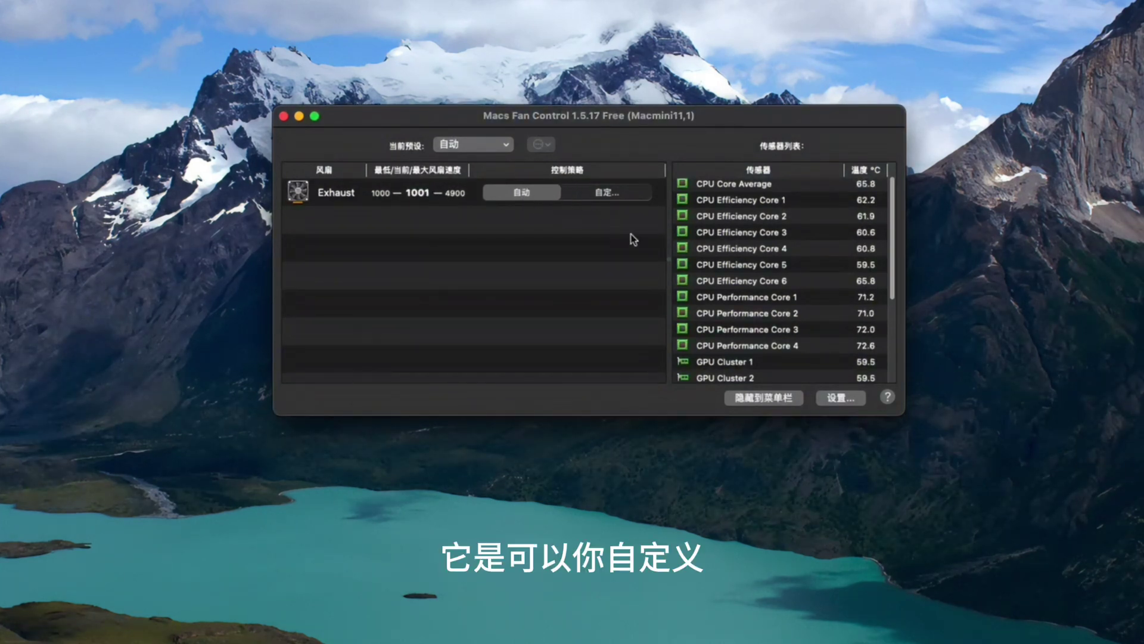
Step: Set the Exhaust fan to a fixed speed of 2000 RPM and check the sensor temperatures
{"action": "left_click", "coordinate": [606, 193]}
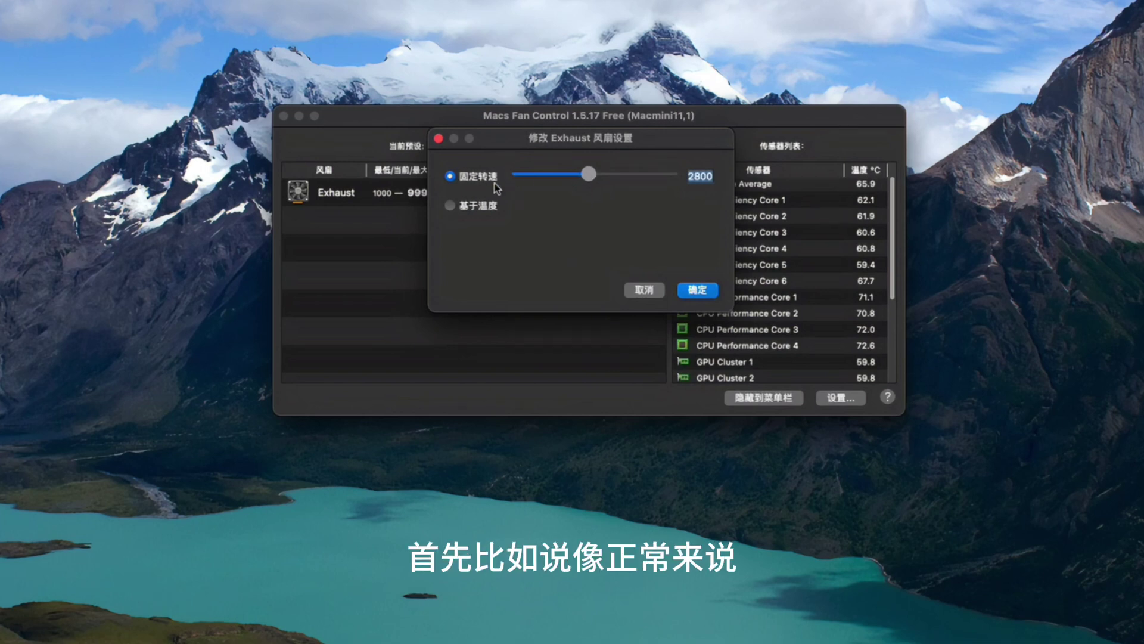
{"action": "left_click_drag", "start_coordinate": [590, 176], "coordinate": [560, 177]}
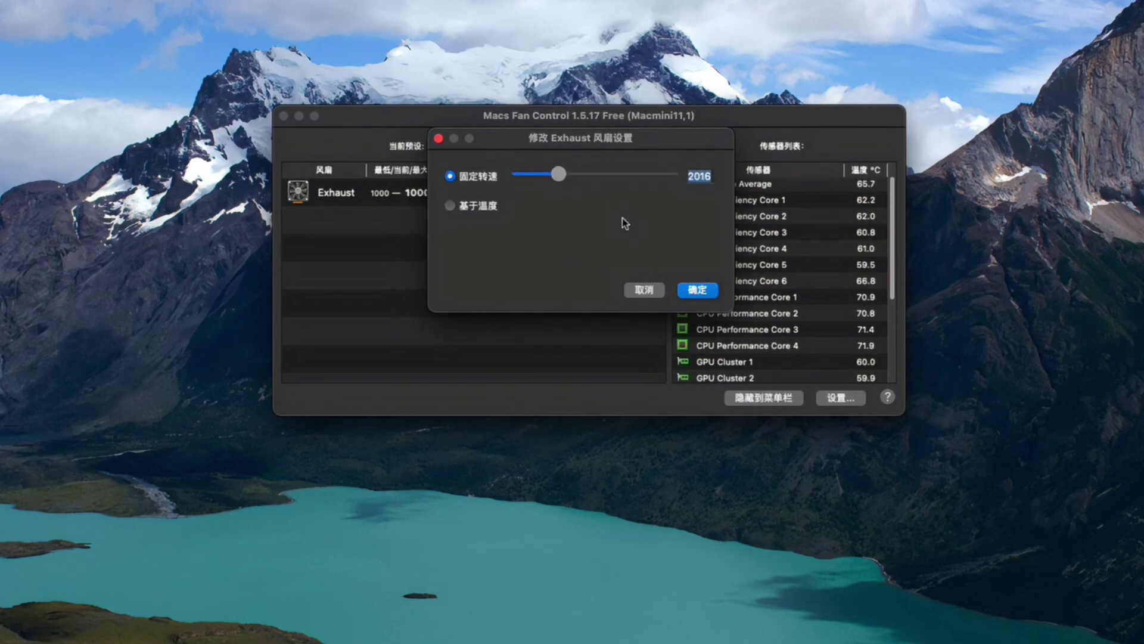
{"action": "type", "text": "2000"}
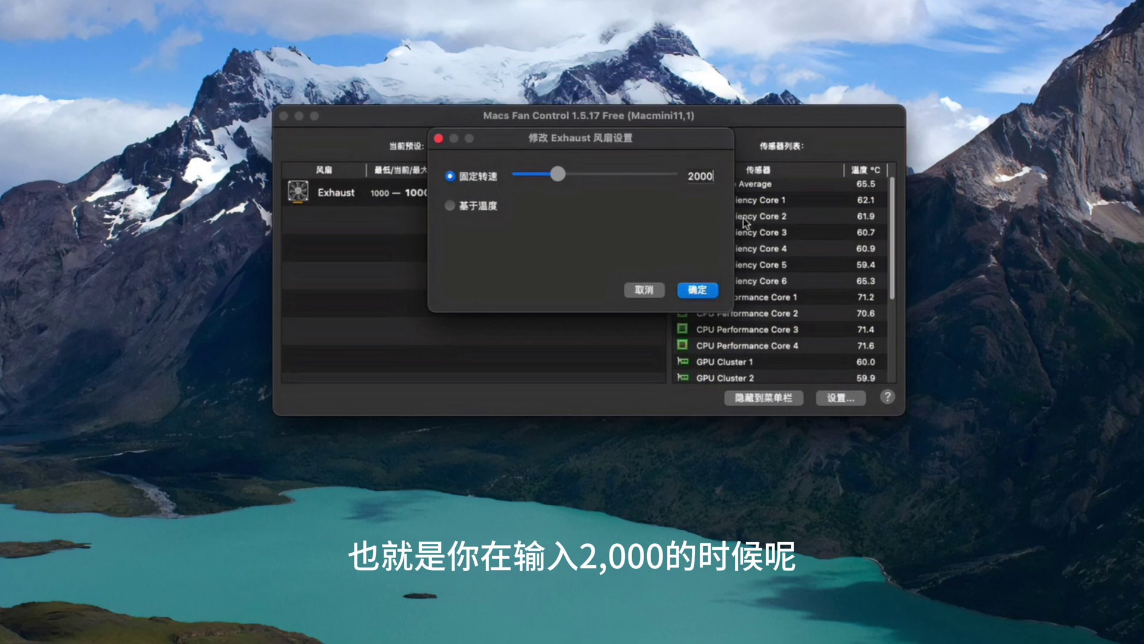
{"action": "left_click", "coordinate": [698, 290]}
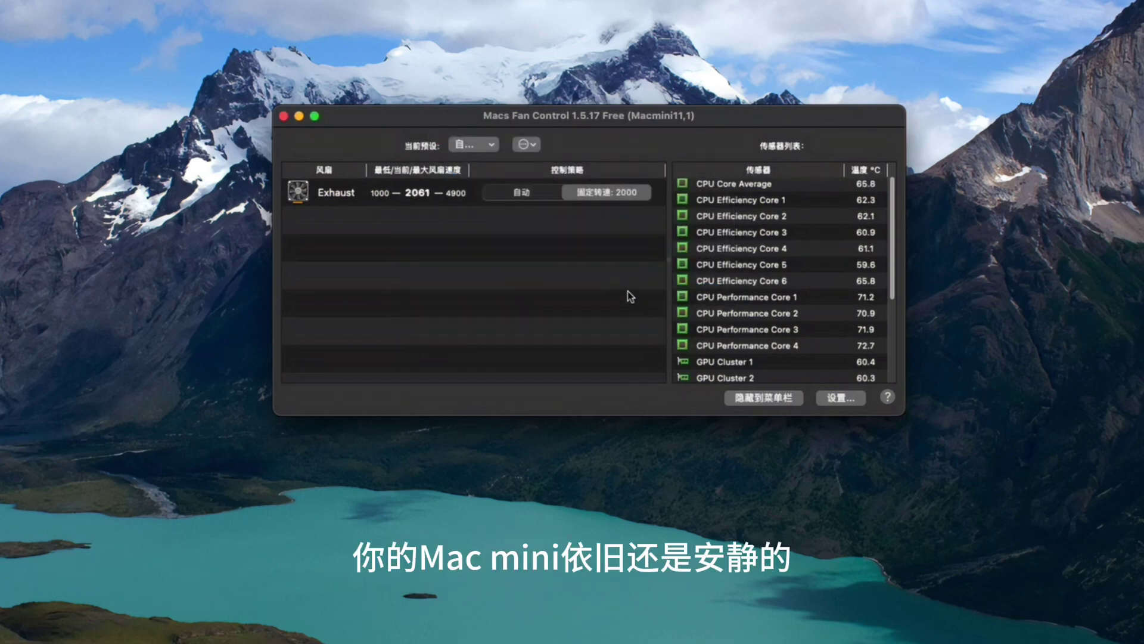
{"action": "scroll", "coordinate": [776, 269], "scroll_direction": "down", "scroll_amount": 1}
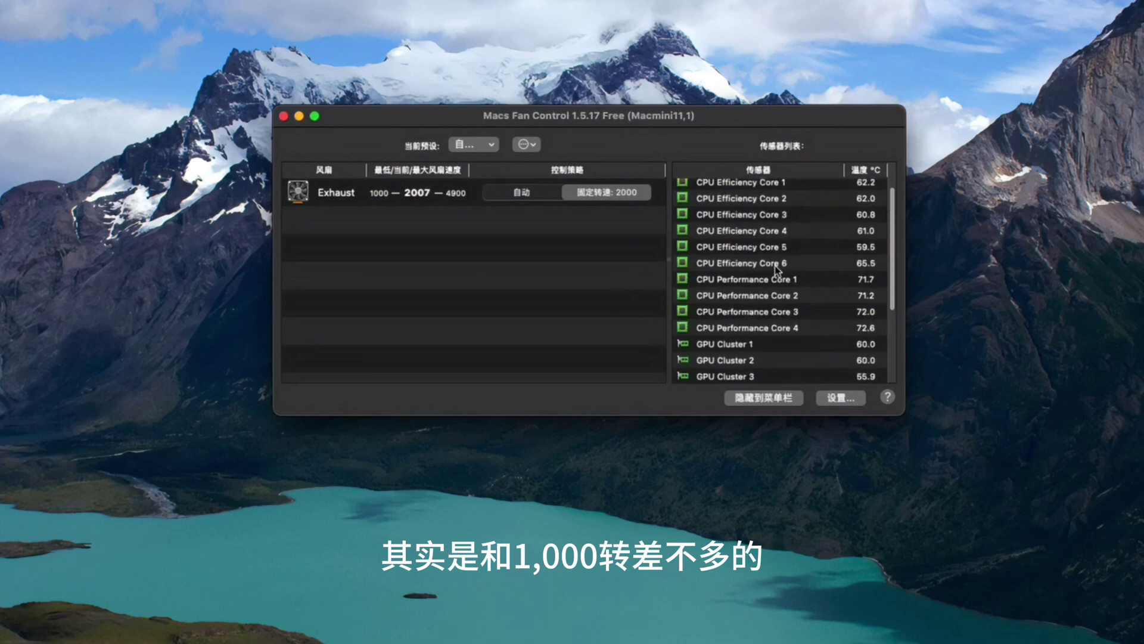
{"action": "scroll", "coordinate": [777, 269], "scroll_direction": "up", "scroll_amount": 2}
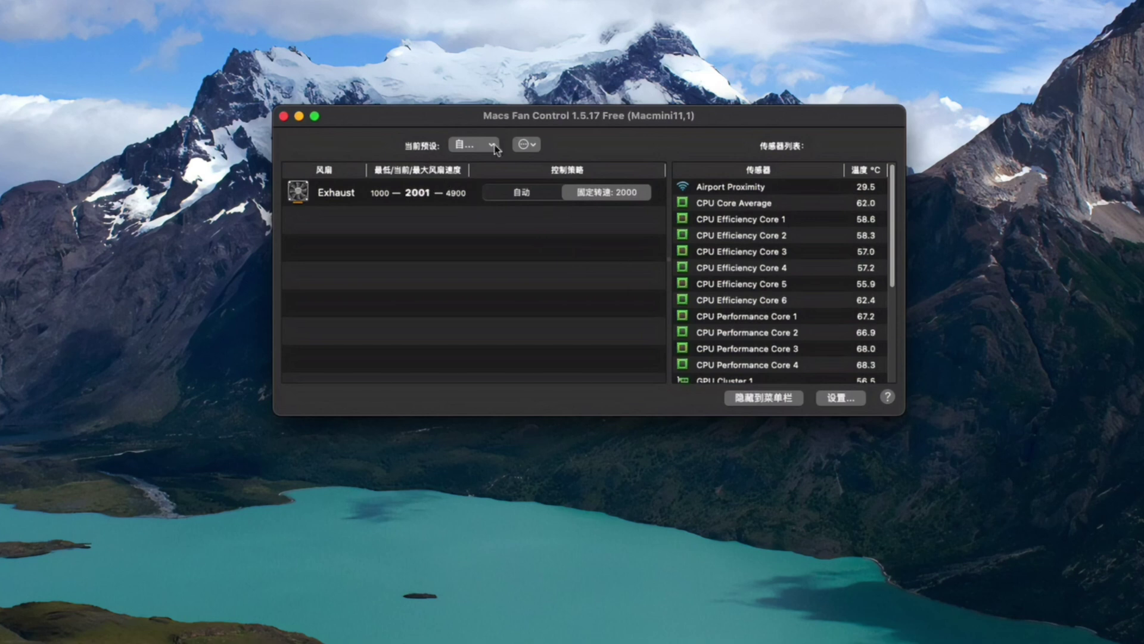
Step: Change the Exhaust fan's custom control to temperature-based, using the CPU Core Average sensor
{"action": "left_click", "coordinate": [620, 195]}
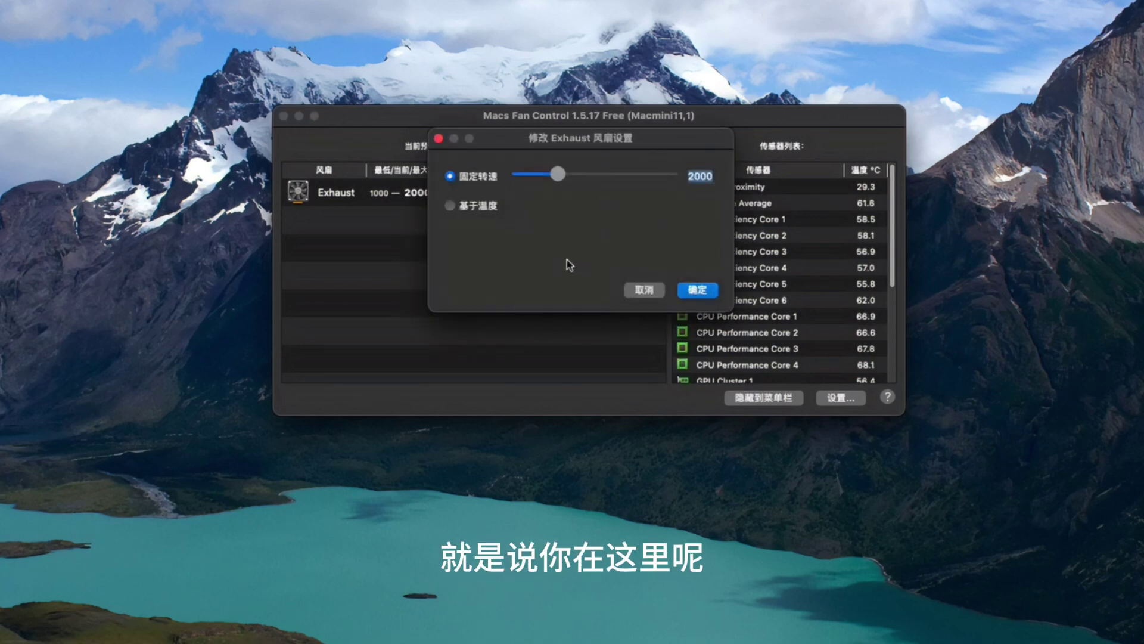
{"action": "left_click", "coordinate": [454, 206]}
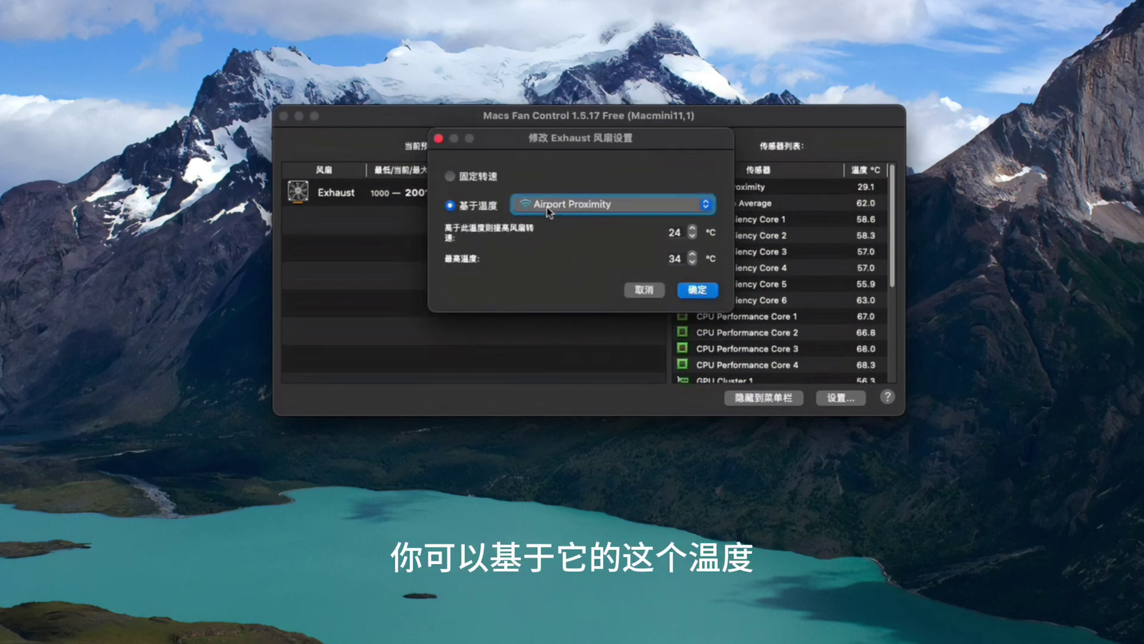
{"action": "left_click", "coordinate": [702, 205]}
{"action": "left_click", "coordinate": [629, 222]}
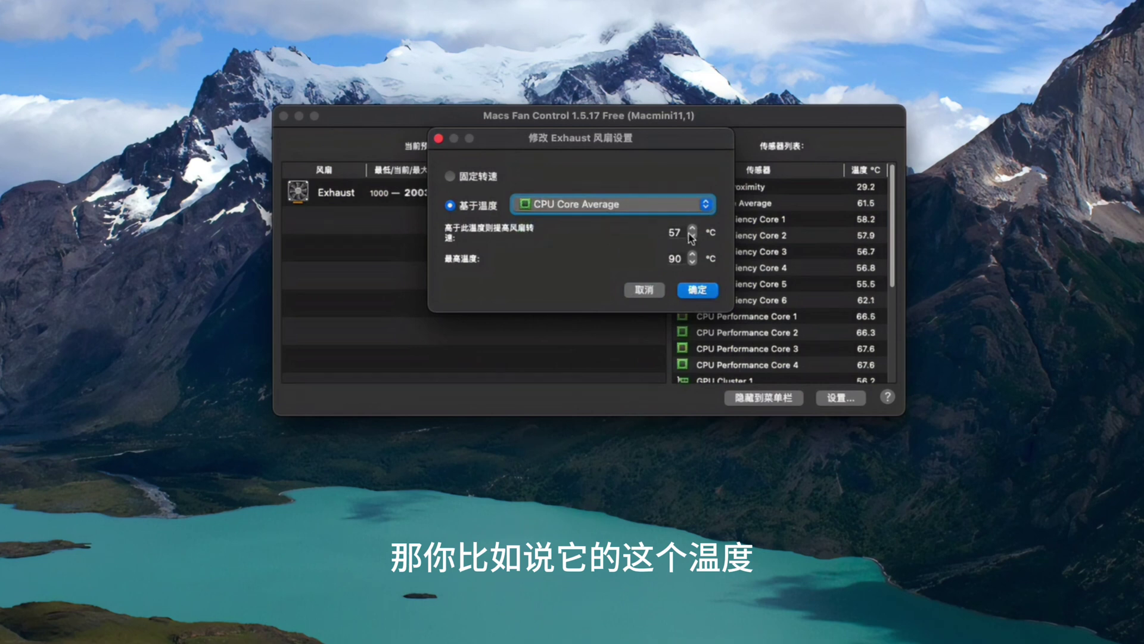
Step: Set the fan's speed-up threshold to 50 °C and its maximum temperature to 60 °C, and apply the settings
{"action": "double_click", "coordinate": [675, 260]}
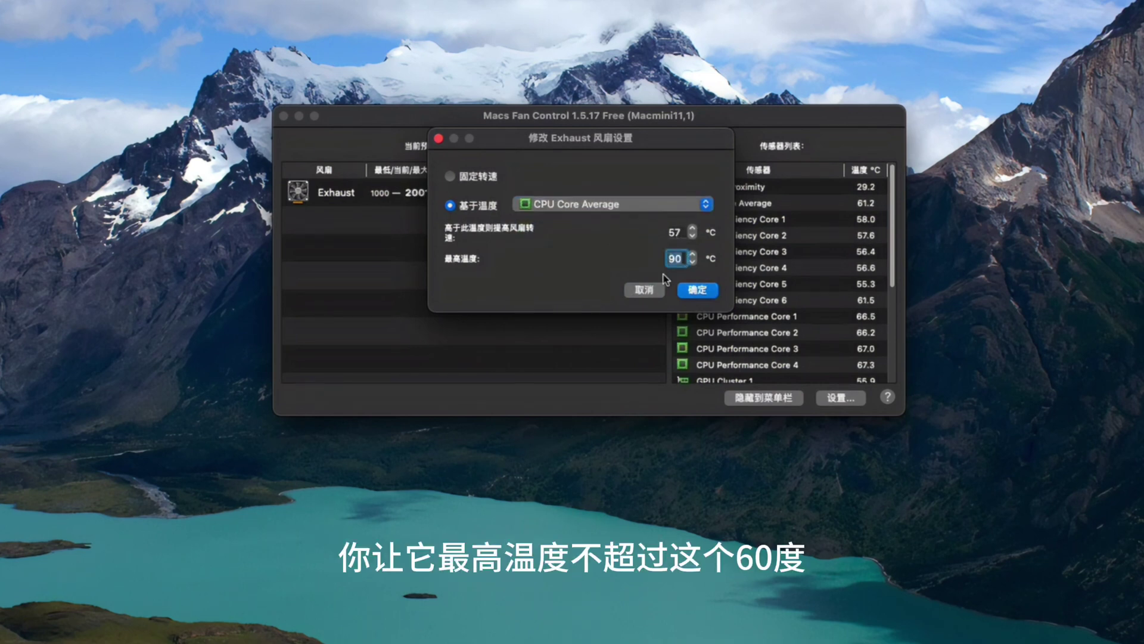
{"action": "type", "text": "60"}
{"action": "key", "text": "super+z"}
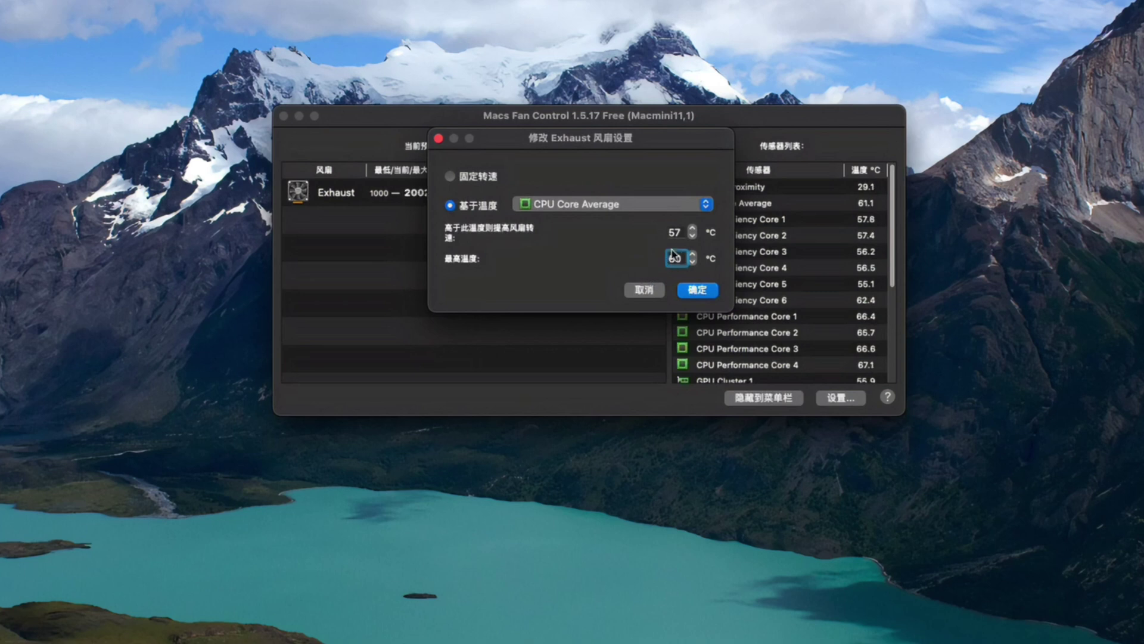
{"action": "left_click", "coordinate": [681, 233]}
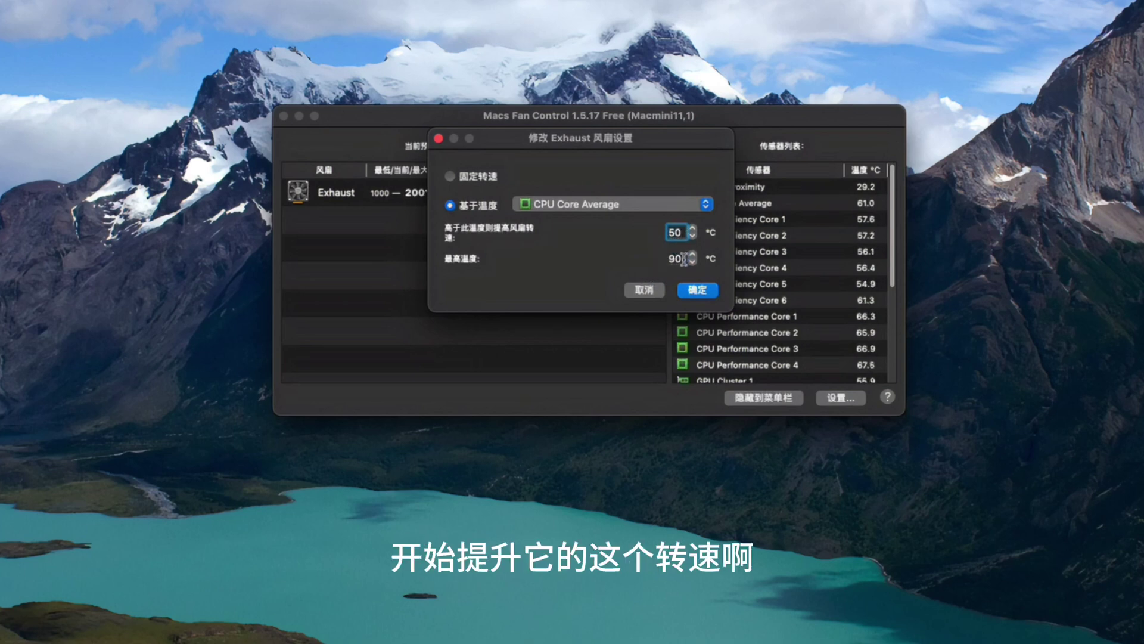
{"action": "left_click", "coordinate": [664, 258]}
{"action": "type", "text": "60"}
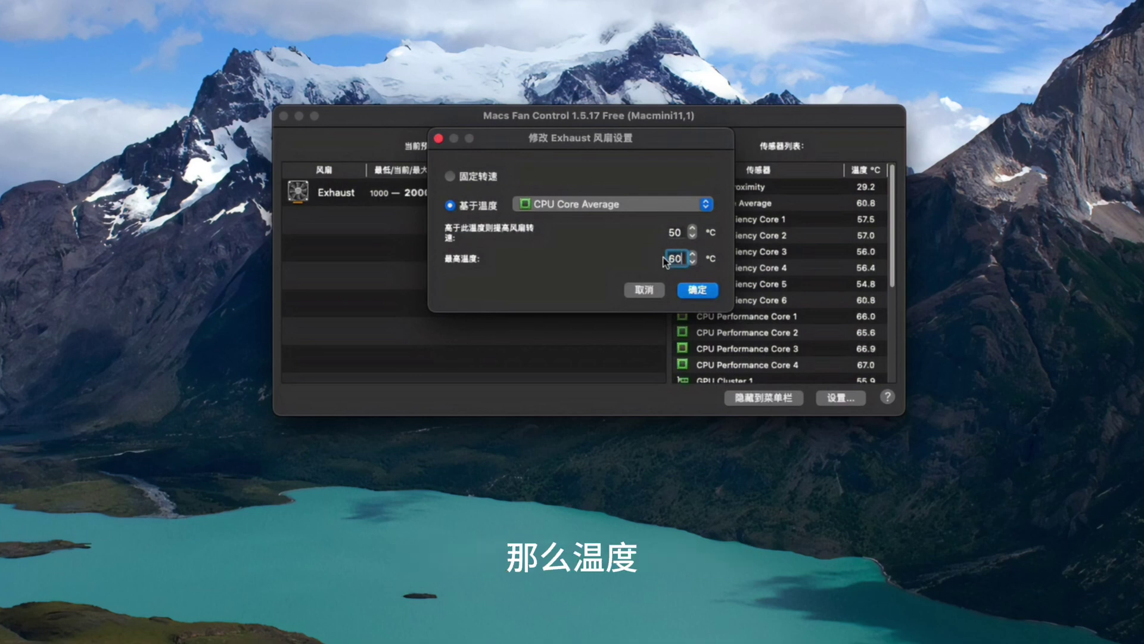
{"action": "left_click", "coordinate": [696, 289]}
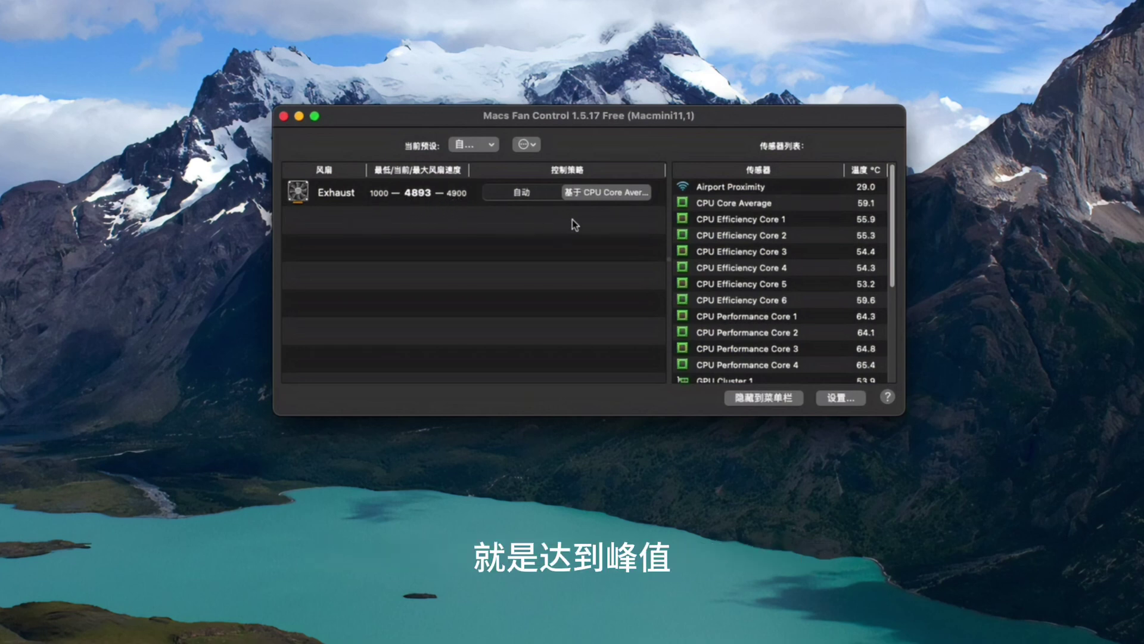
Step: Return the Exhaust fan from temperature-based control to a fixed speed of 2000 RPM and shift the window slightly sideways
{"action": "left_click", "coordinate": [605, 192]}
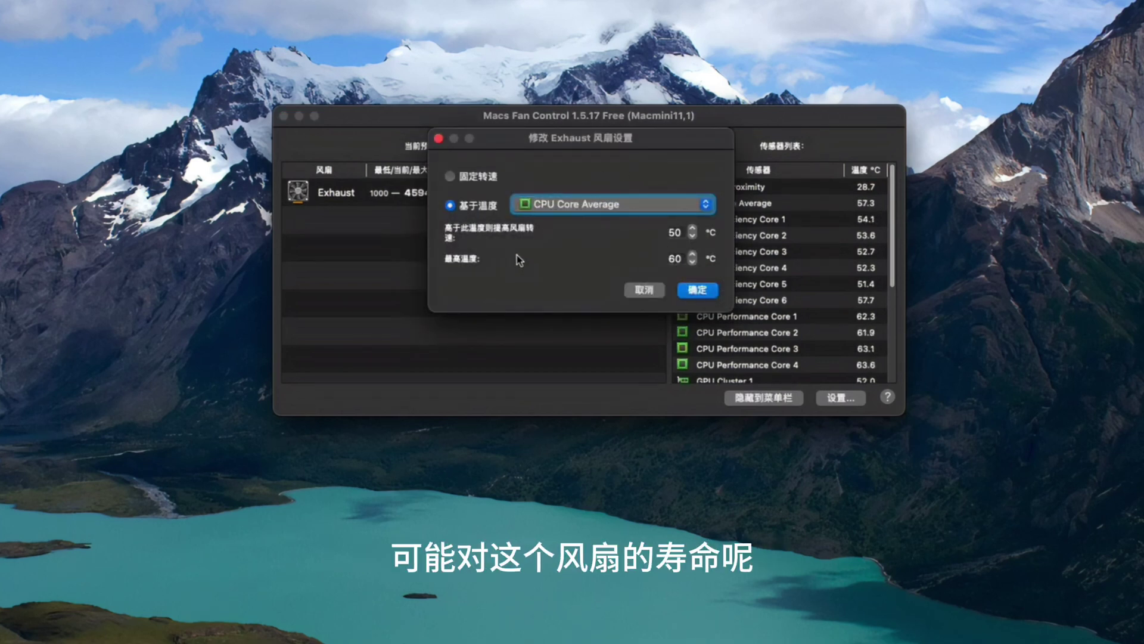
{"action": "left_click", "coordinate": [450, 177]}
{"action": "double_click", "coordinate": [701, 176]}
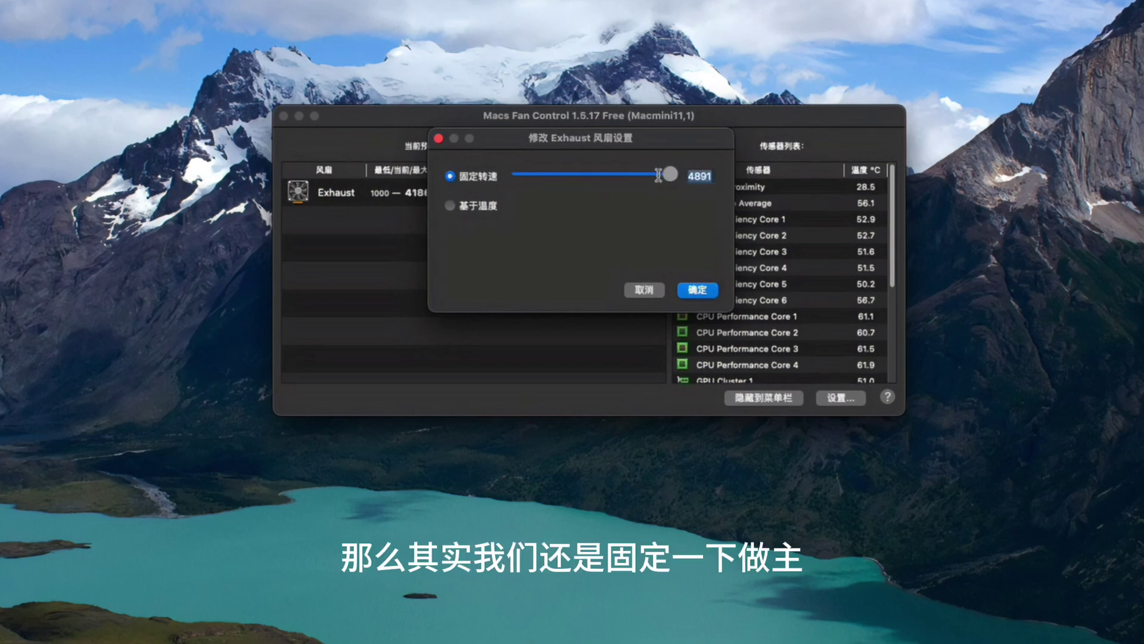
{"action": "type", "text": "2000"}
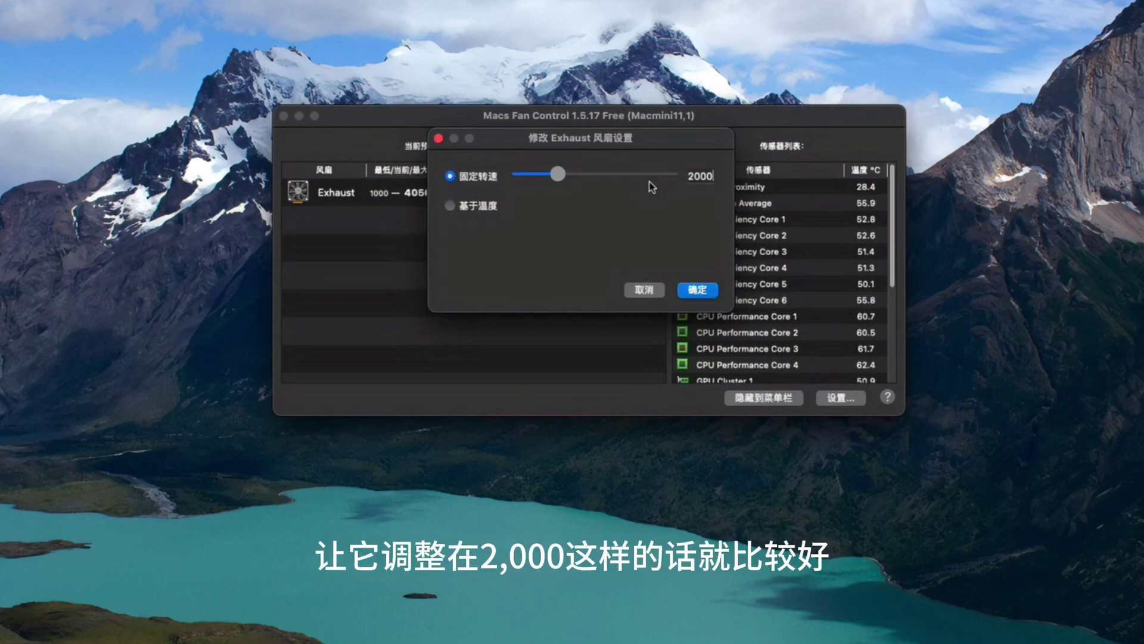
{"action": "left_click", "coordinate": [690, 289]}
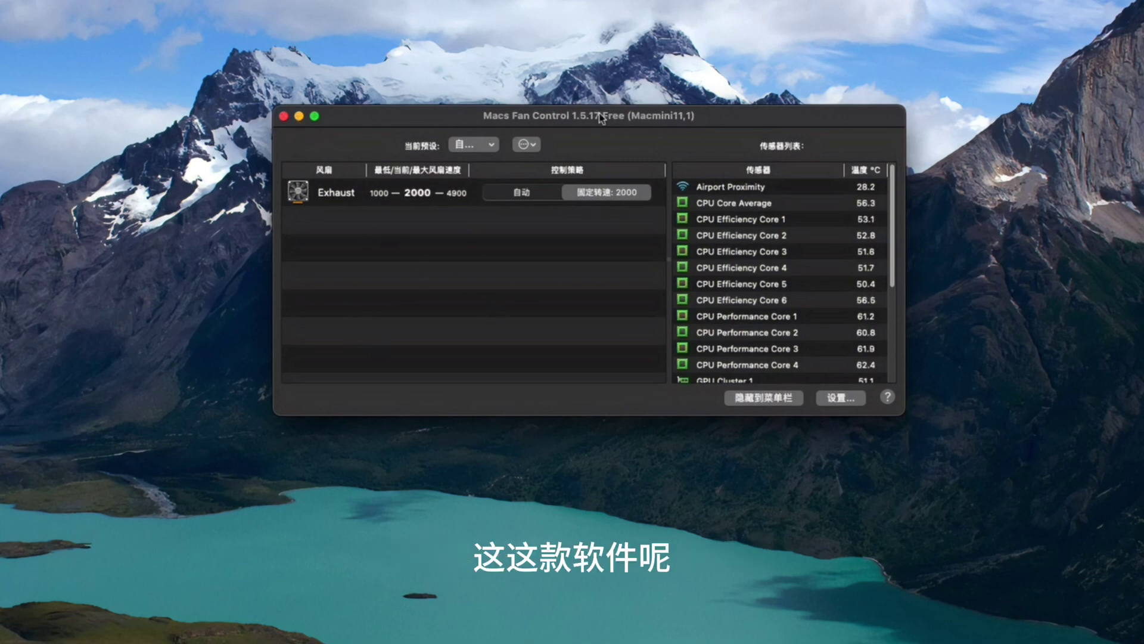
{"action": "left_click_drag", "start_coordinate": [616, 119], "coordinate": [541, 120]}
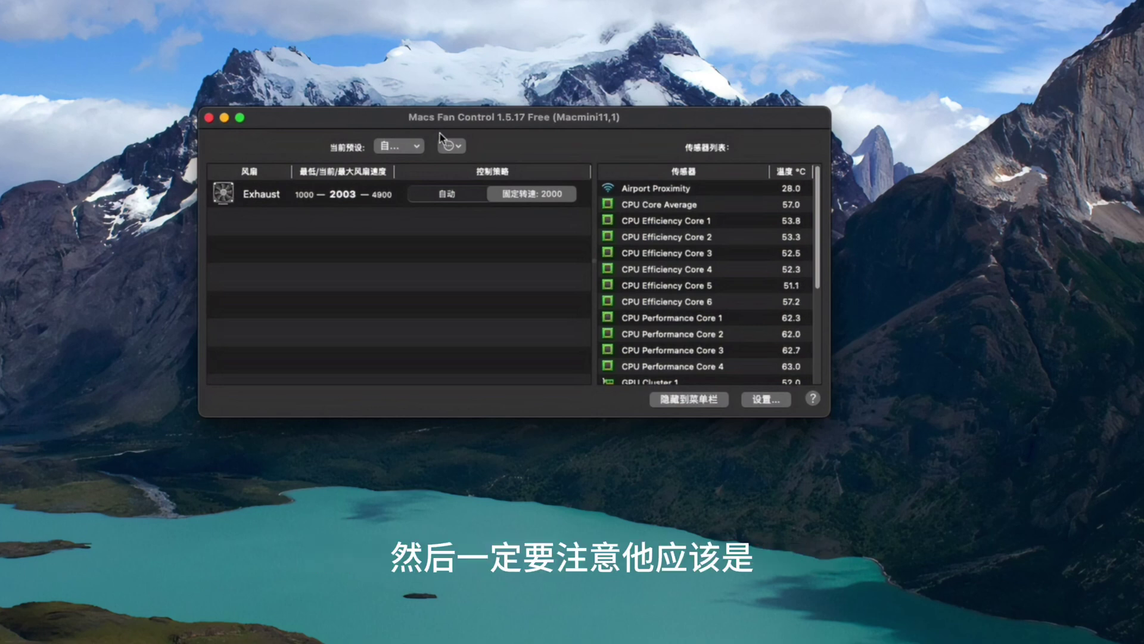
Step: Check the save and discard options offered for the custom fan preset, leaving the preset as it is
{"action": "left_click", "coordinate": [413, 149]}
{"action": "mouse_move", "coordinate": [440, 249]}
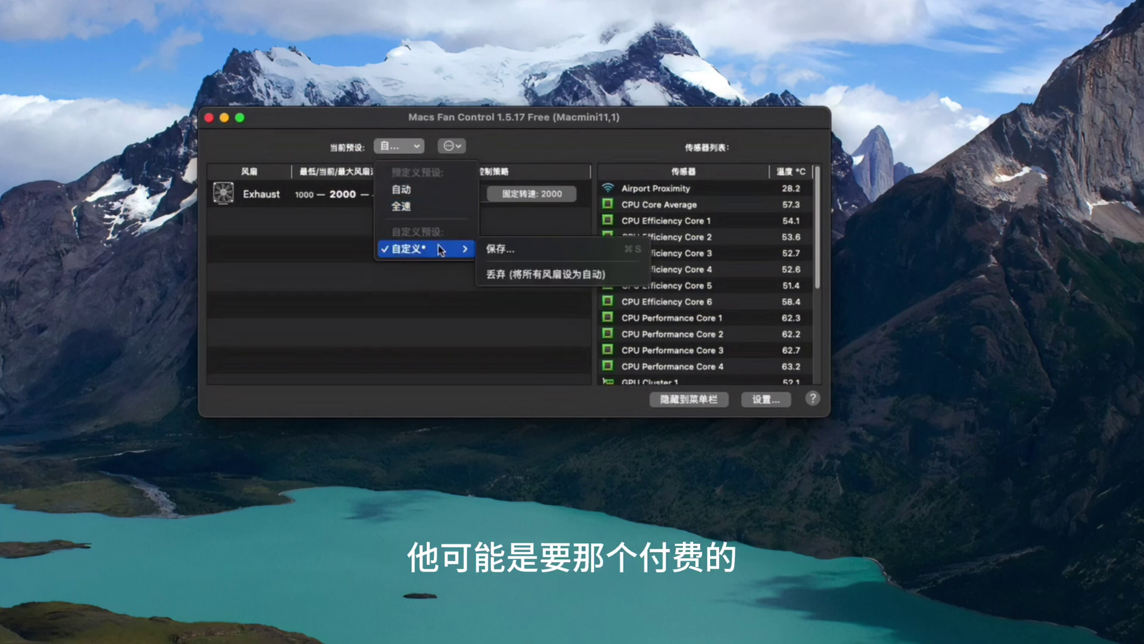
{"action": "left_click", "coordinate": [636, 132]}
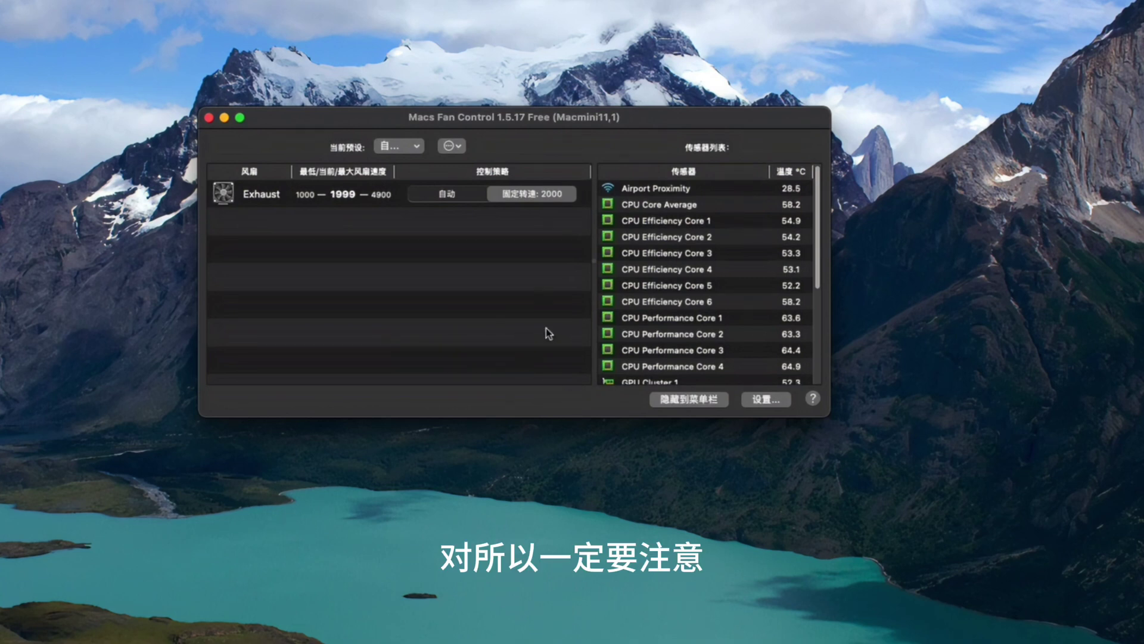
Step: Review the Macs Fan Control settings for general behaviour, temperature sensors and menu bar display
{"action": "left_click", "coordinate": [769, 399]}
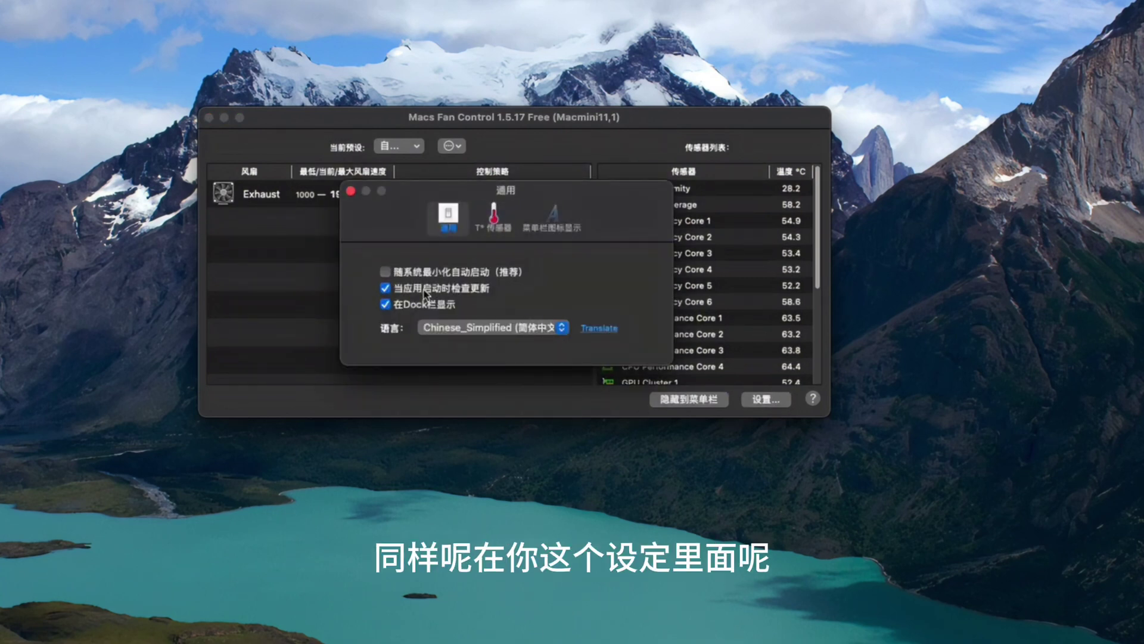
{"action": "left_click", "coordinate": [493, 216]}
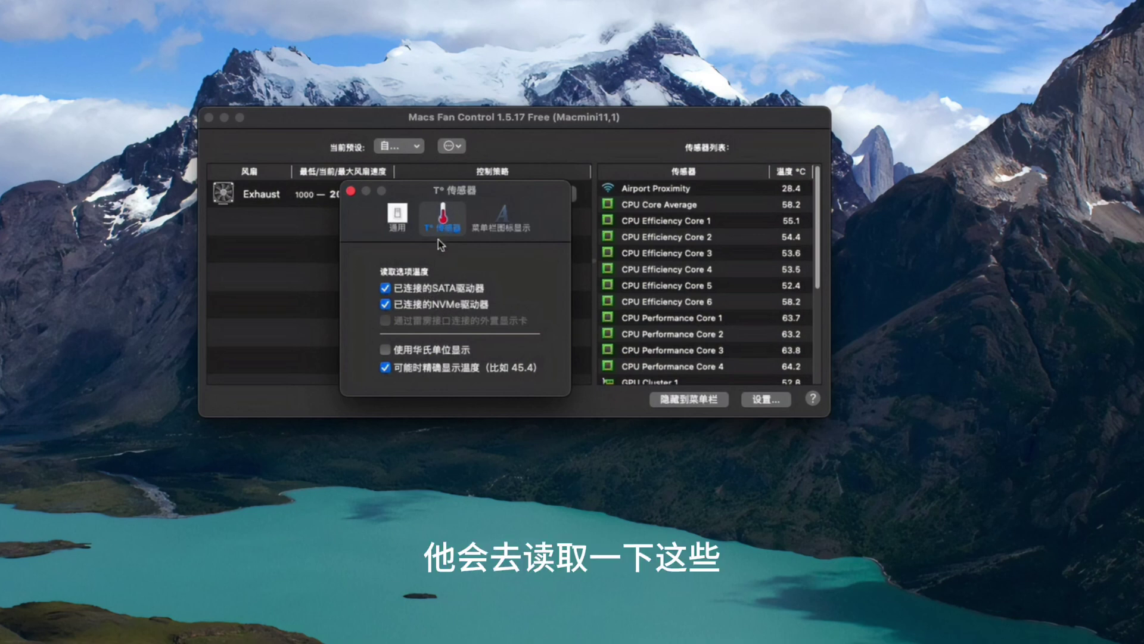
{"action": "left_click", "coordinate": [504, 216]}
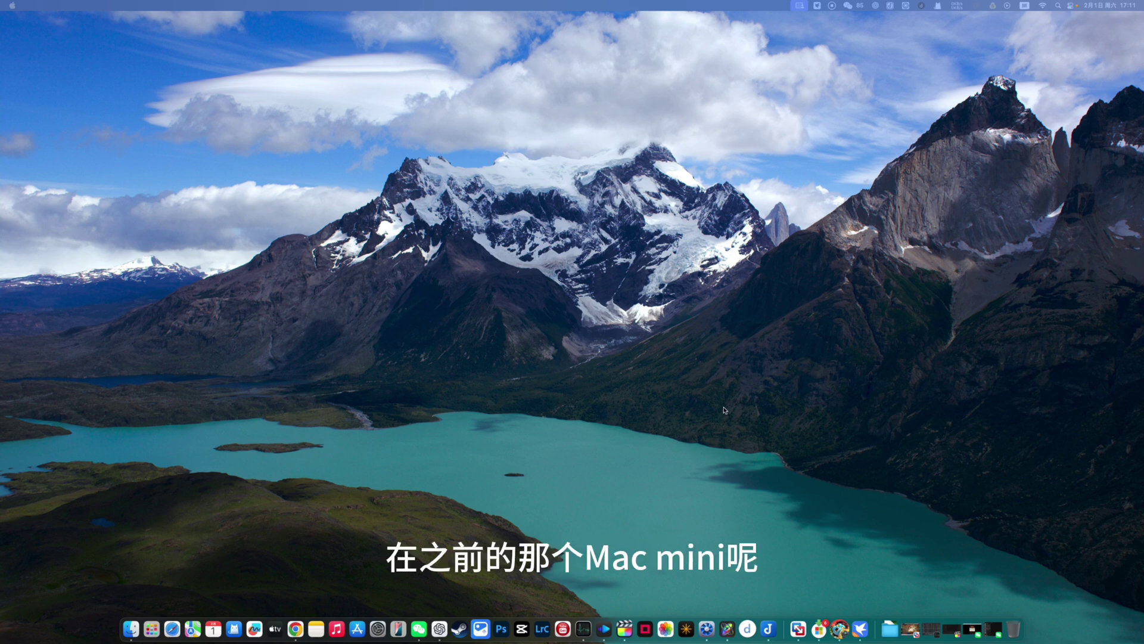
Step: Launch Terminal from the utilities folder of the installed apps and move its window nearer the middle of the desktop
{"action": "left_click", "coordinate": [151, 628]}
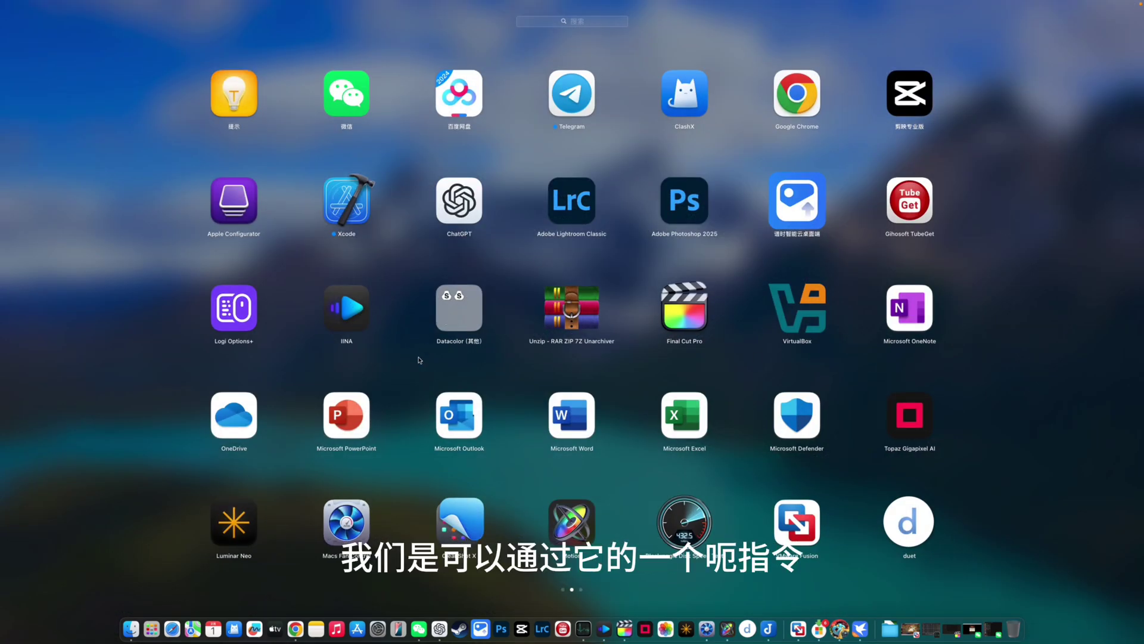
{"action": "scroll", "coordinate": [420, 360], "scroll_direction": "left", "scroll_amount": 5}
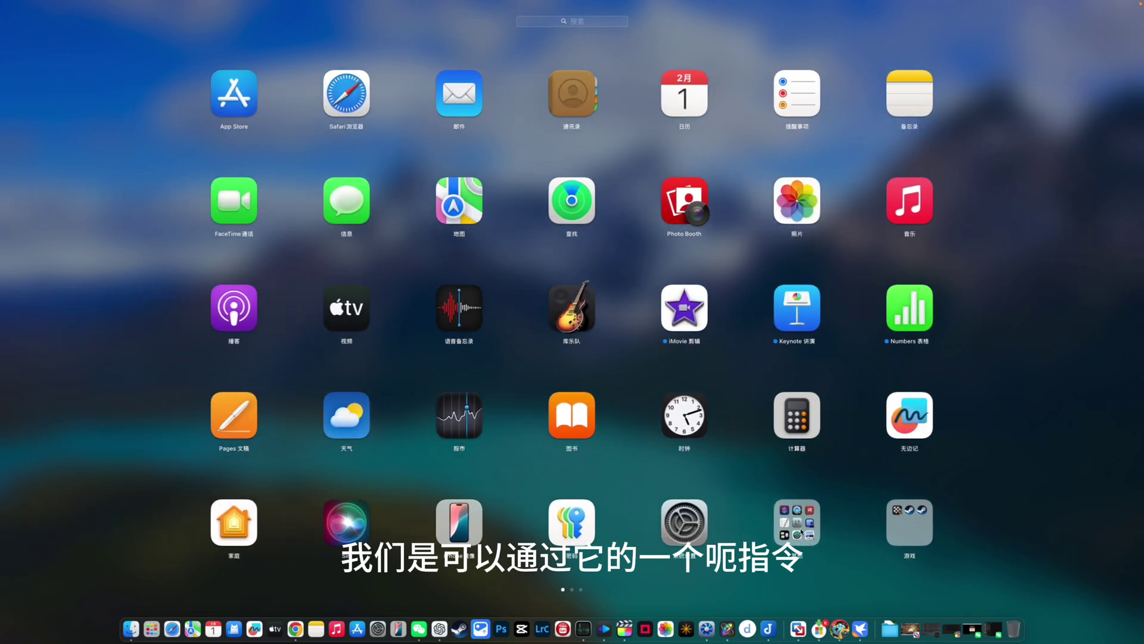
{"action": "left_click", "coordinate": [801, 529]}
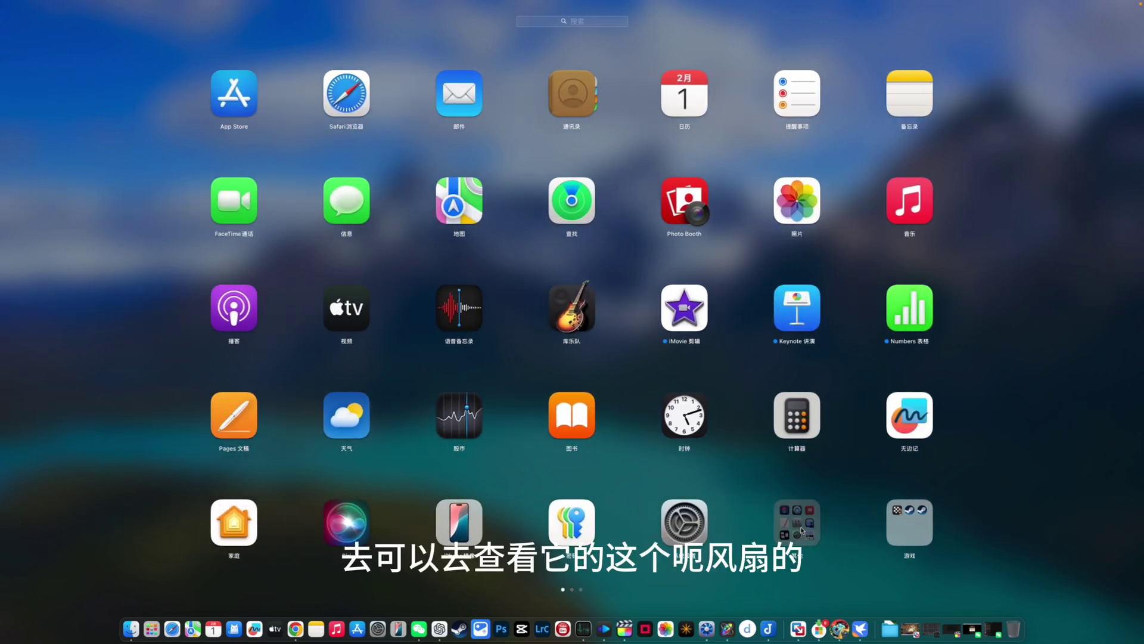
{"action": "left_click", "coordinate": [694, 435]}
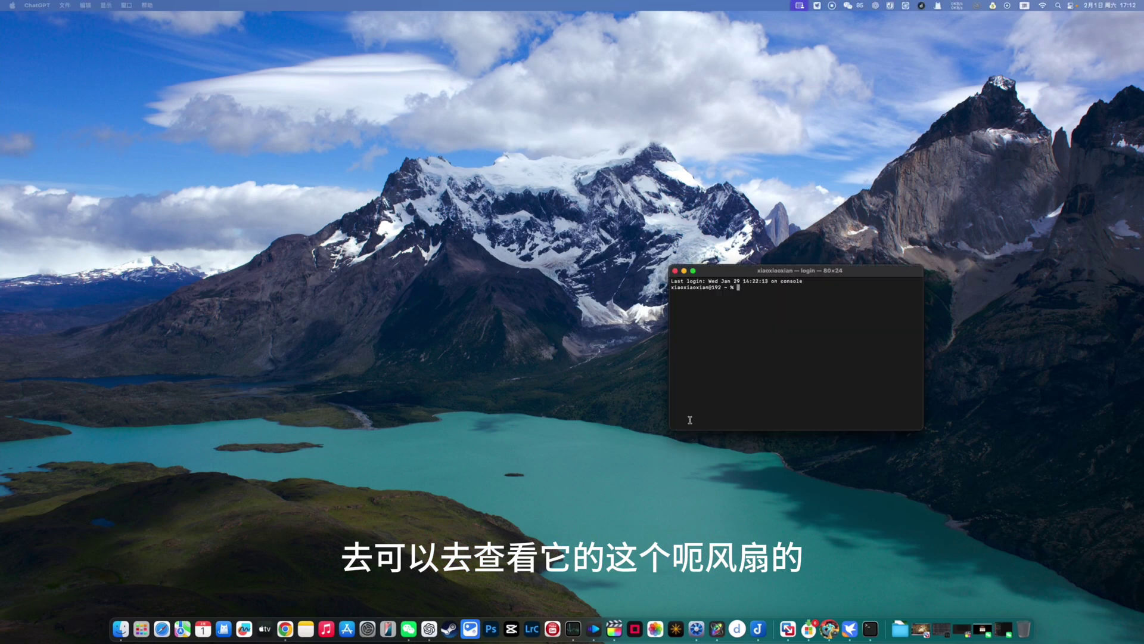
{"action": "left_click_drag", "start_coordinate": [749, 267], "coordinate": [473, 247]}
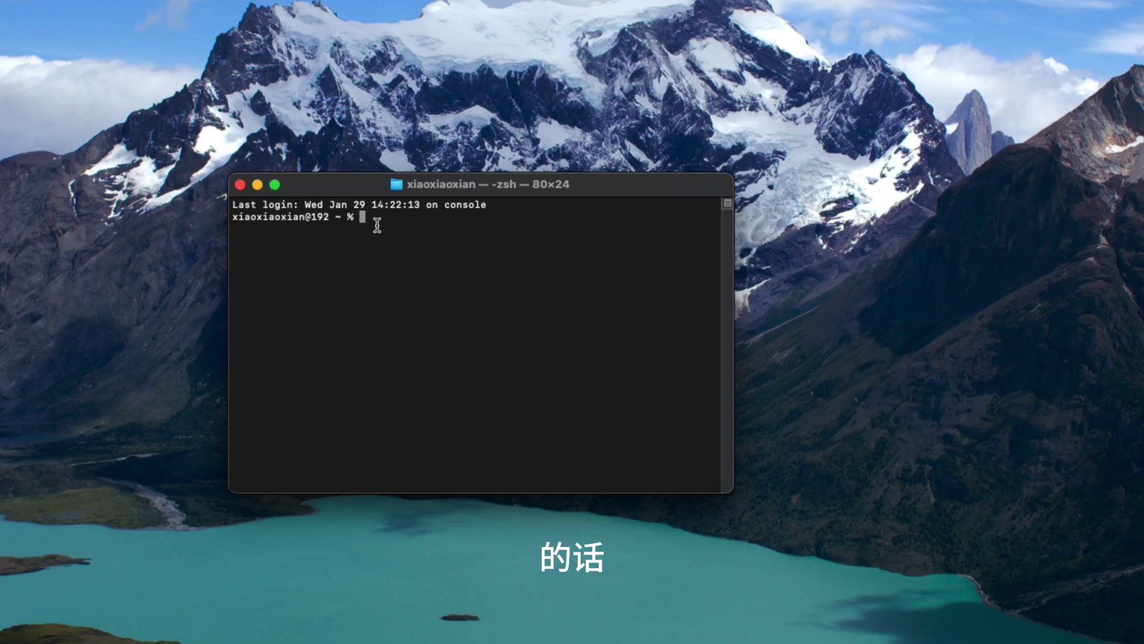
Step: Run "sudo powermetrics --samplers smc | grep Fan" in Terminal to query the fan, and submit the account password
{"action": "type", "text": "sudo powermetrics --samplers smc | grep Fan"}
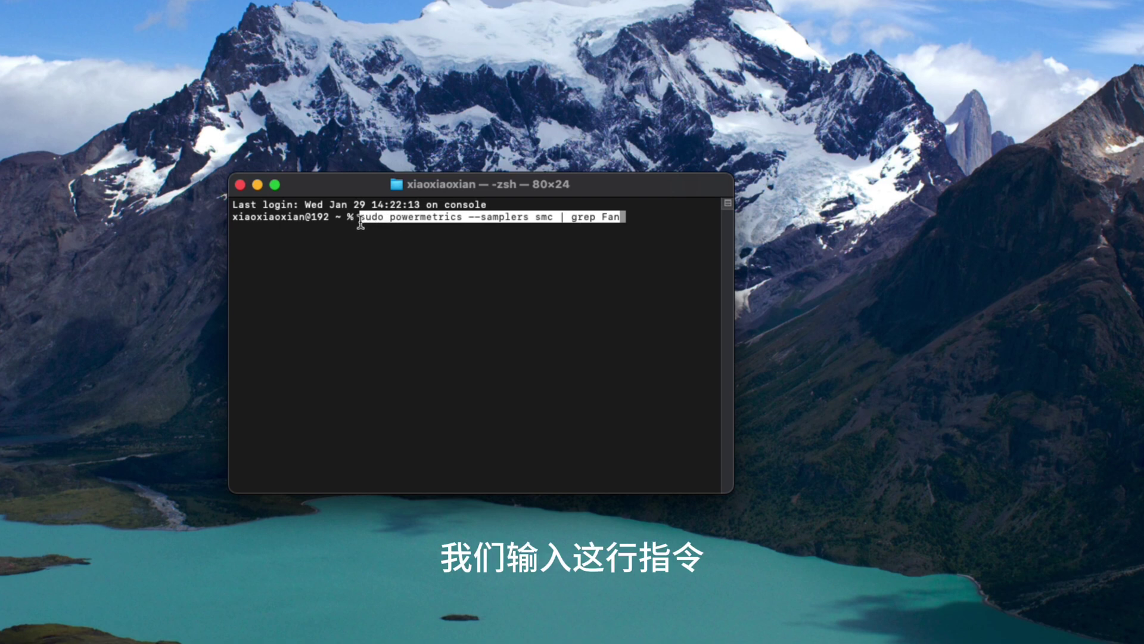
{"action": "key", "text": "Return"}
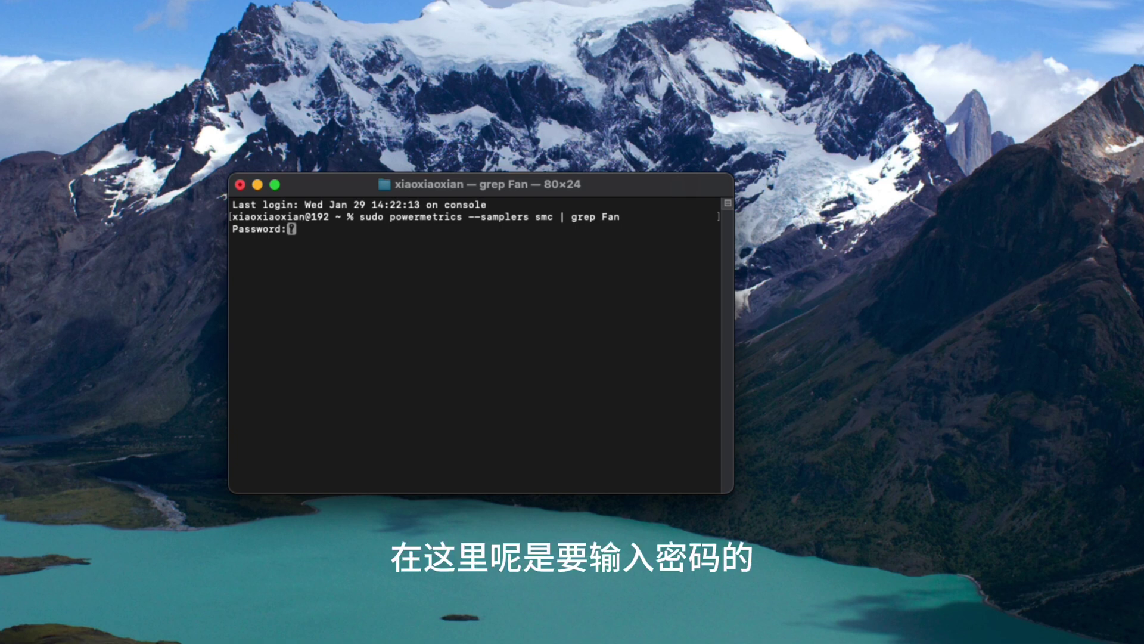
{"action": "key", "text": "Return"}
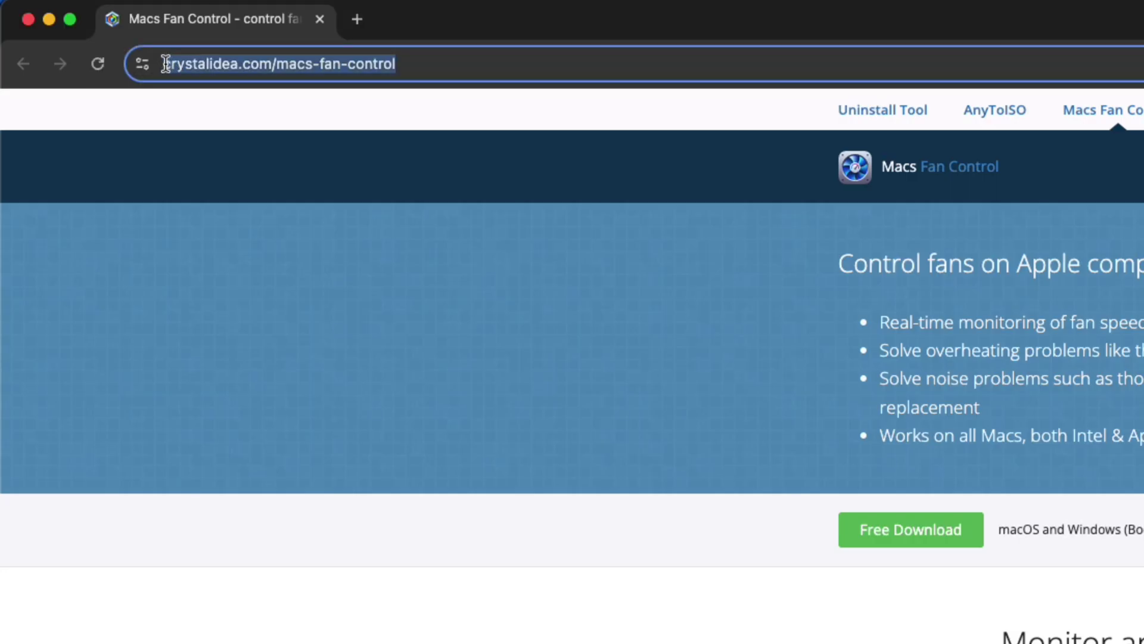
Step: On the Macs Fan Control website in Chrome, highlight the address crystalidea.com/macs-fan-control and clear the selection
{"action": "mouse_move", "coordinate": [167, 63]}
{"action": "left_mouse_down"}
{"action": "mouse_move", "coordinate": [457, 56]}
{"action": "mouse_move", "coordinate": [153, 65]}
{"action": "left_mouse_up"}
{"action": "left_click", "coordinate": [467, 64]}
{"action": "left_click", "coordinate": [359, 397]}
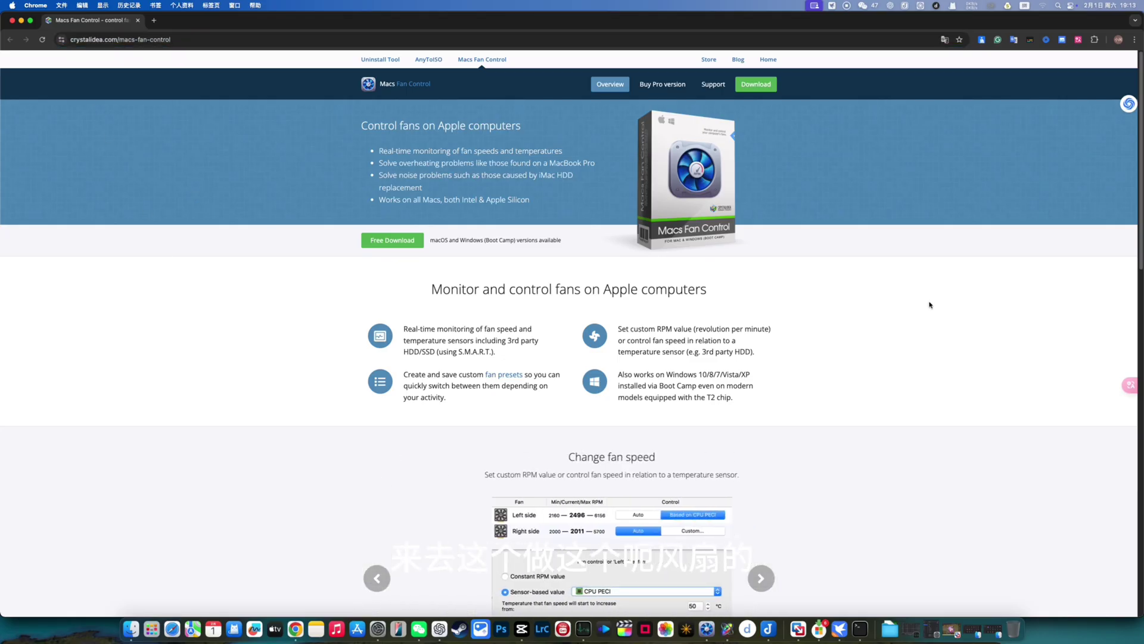
Step: Look through the Macs Fan Control page's feature overview and its carousel of interface, fan speed and menu bar screenshots
{"action": "scroll", "coordinate": [935, 307], "scroll_direction": "down", "scroll_amount": 1}
{"action": "scroll", "coordinate": [933, 307], "scroll_direction": "down", "scroll_amount": 5}
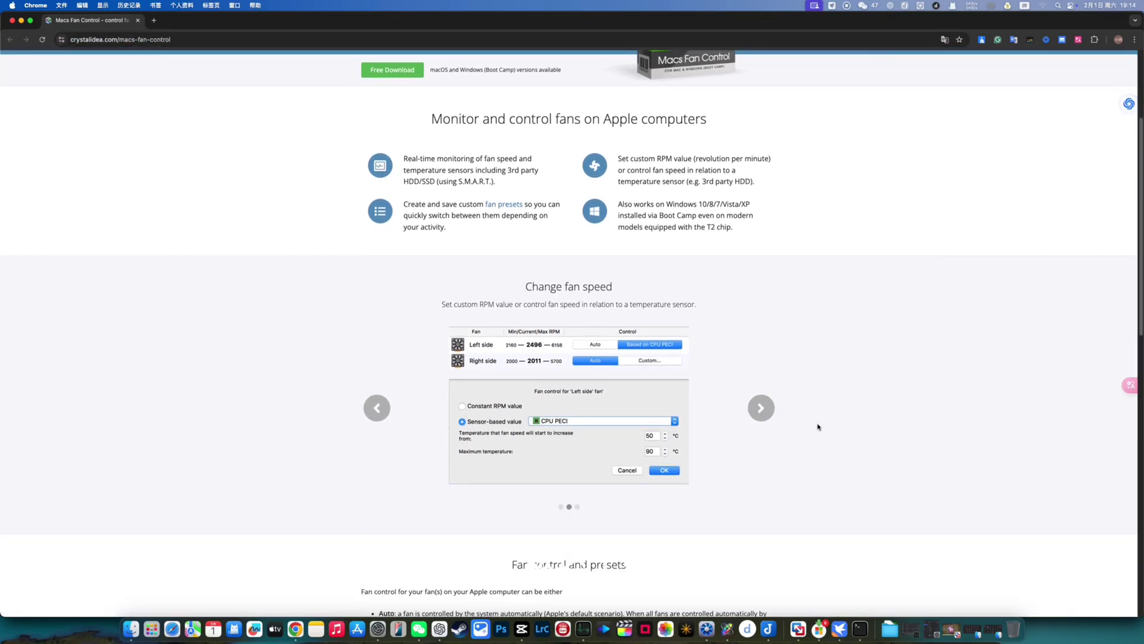
{"action": "left_click", "coordinate": [759, 407]}
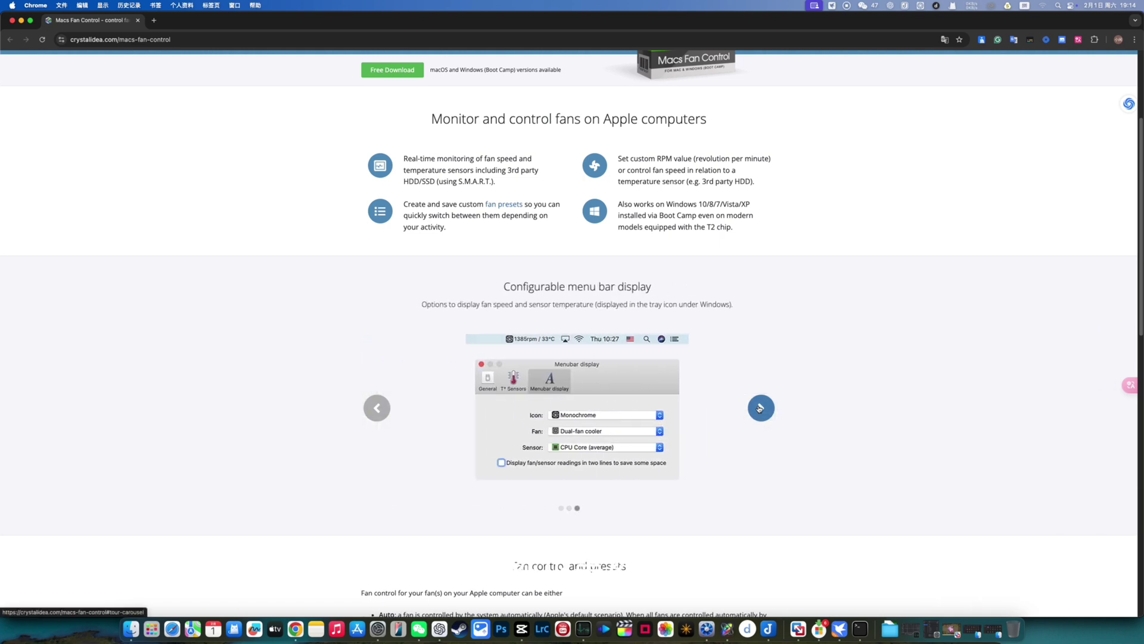
{"action": "left_click", "coordinate": [759, 408]}
{"action": "left_click", "coordinate": [759, 408]}
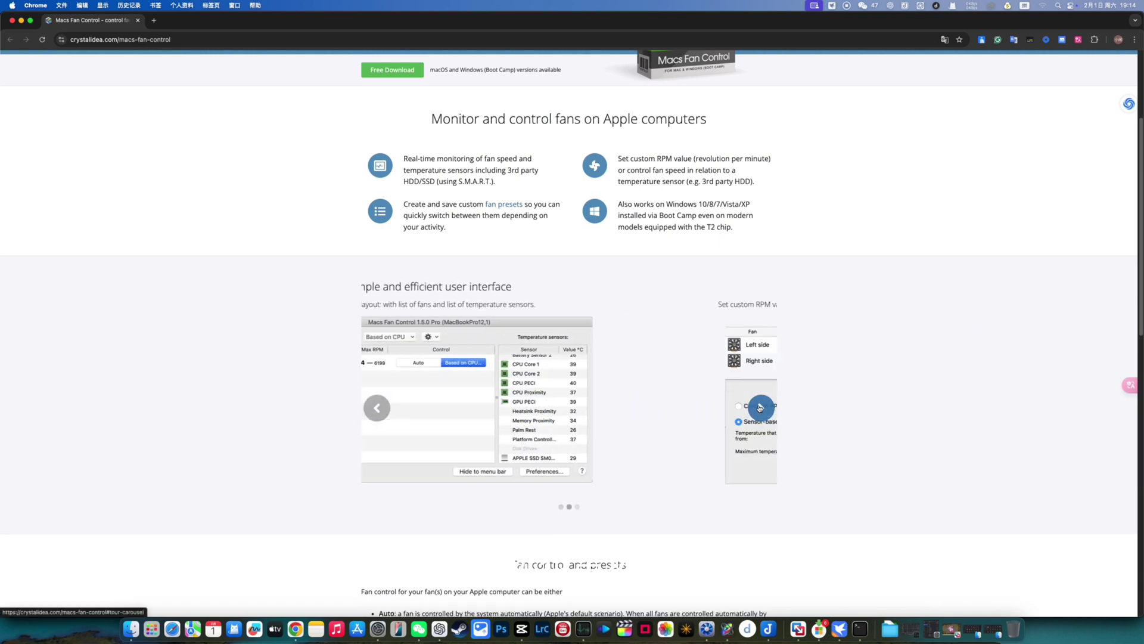
{"action": "left_click", "coordinate": [759, 407]}
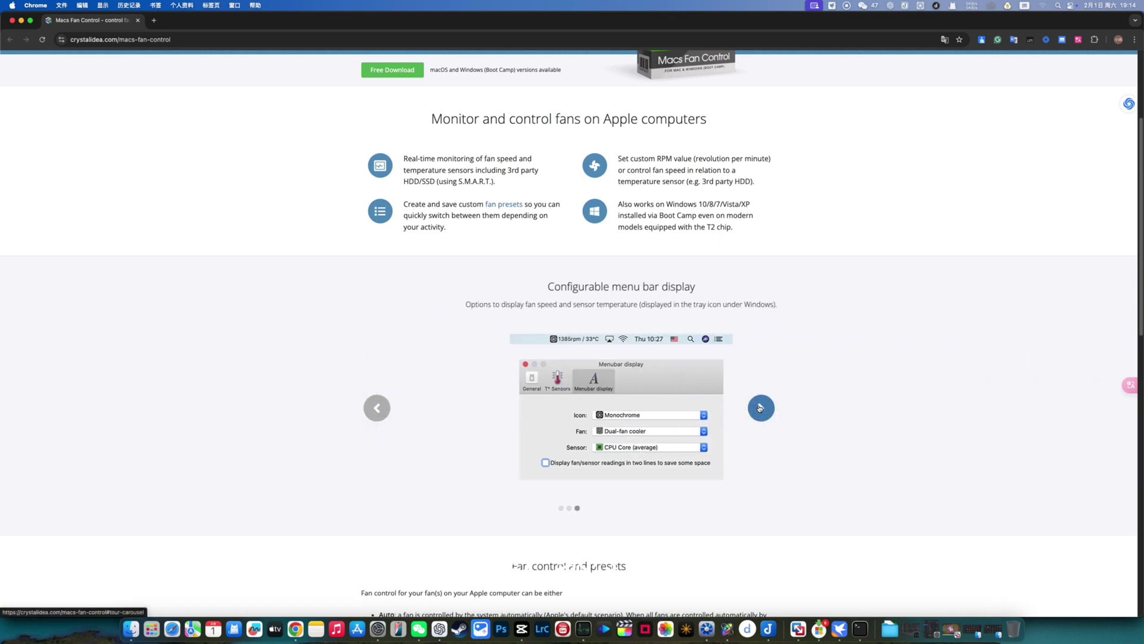
Step: Read the page's fan control and presets section and the remaining content down to the footer
{"action": "scroll", "coordinate": [834, 402], "scroll_direction": "down", "scroll_amount": 3}
{"action": "scroll", "coordinate": [834, 402], "scroll_direction": "down", "scroll_amount": 10}
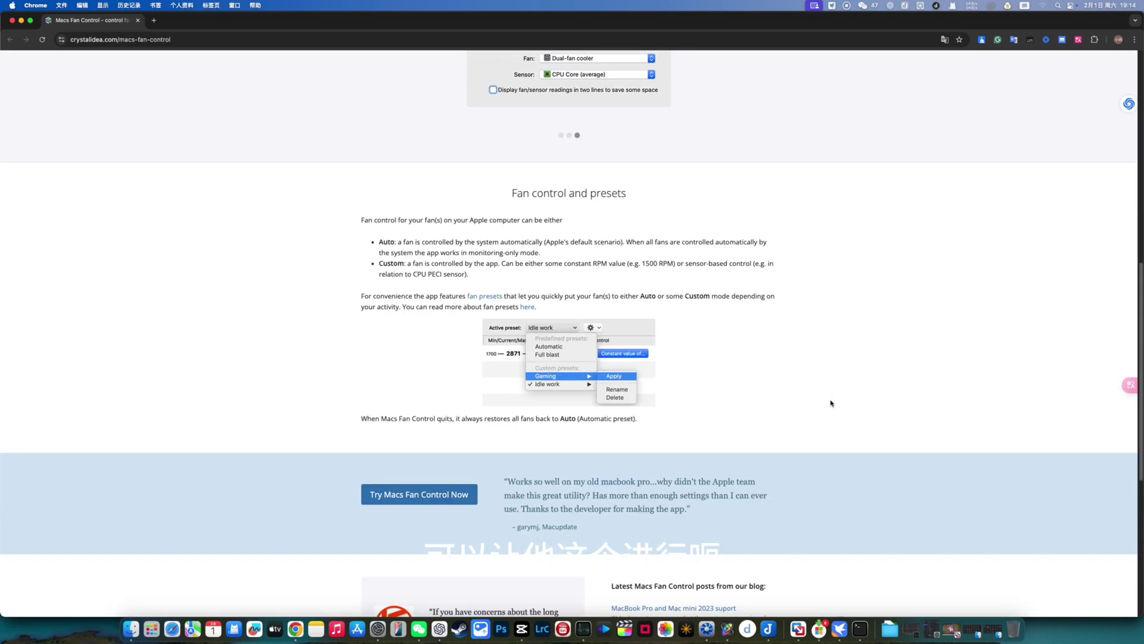
{"action": "scroll", "coordinate": [830, 403], "scroll_direction": "down", "scroll_amount": 6}
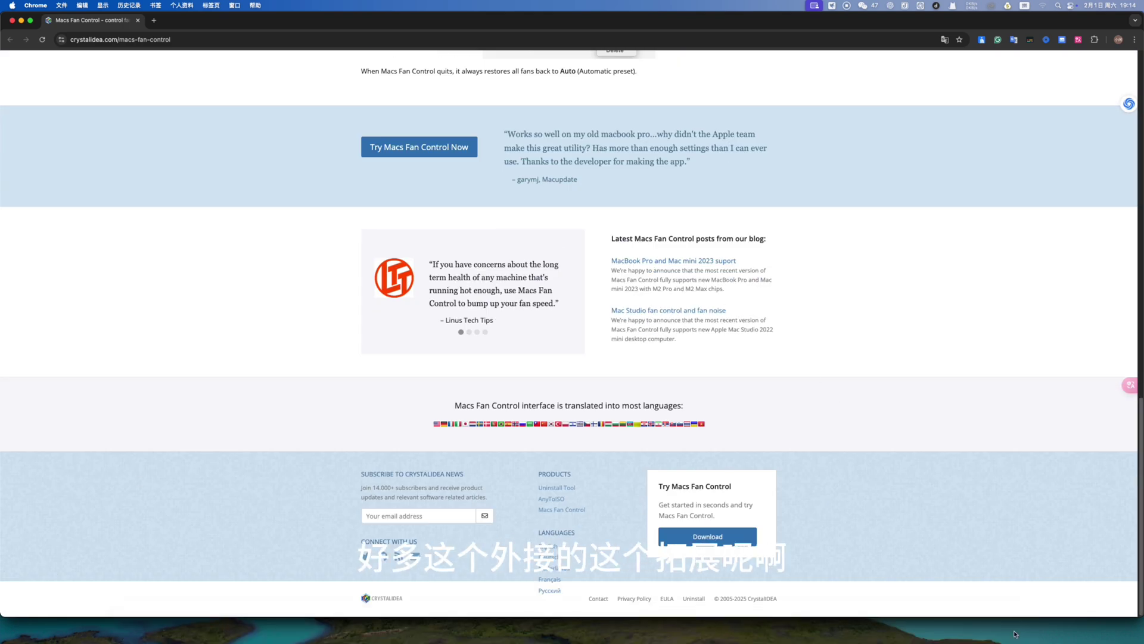
{"action": "left_click", "coordinate": [812, 6]}
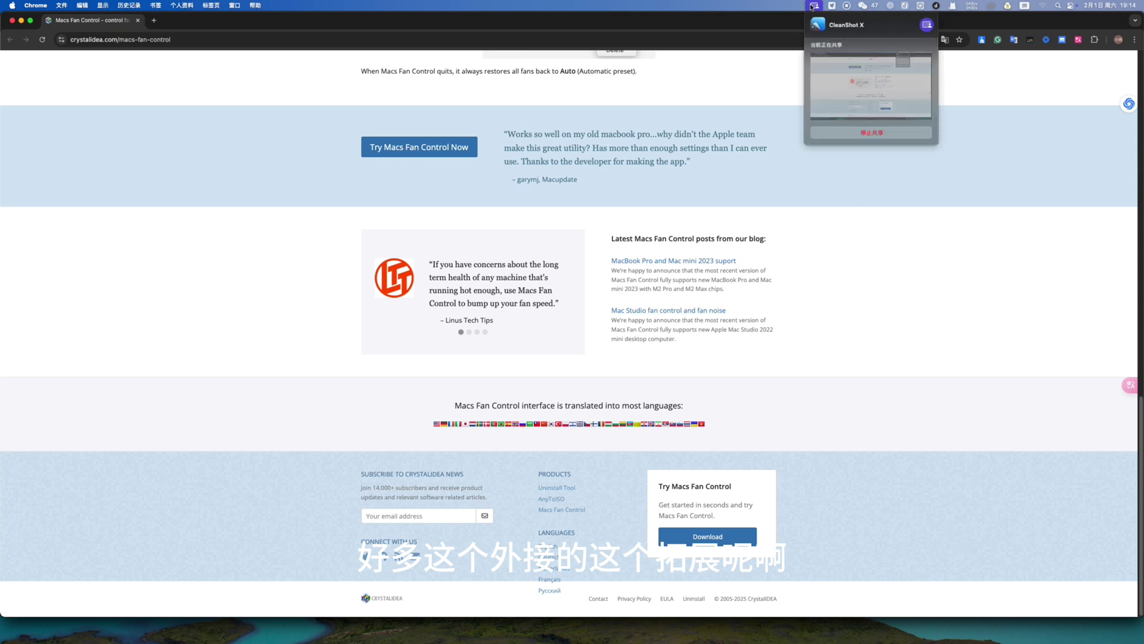